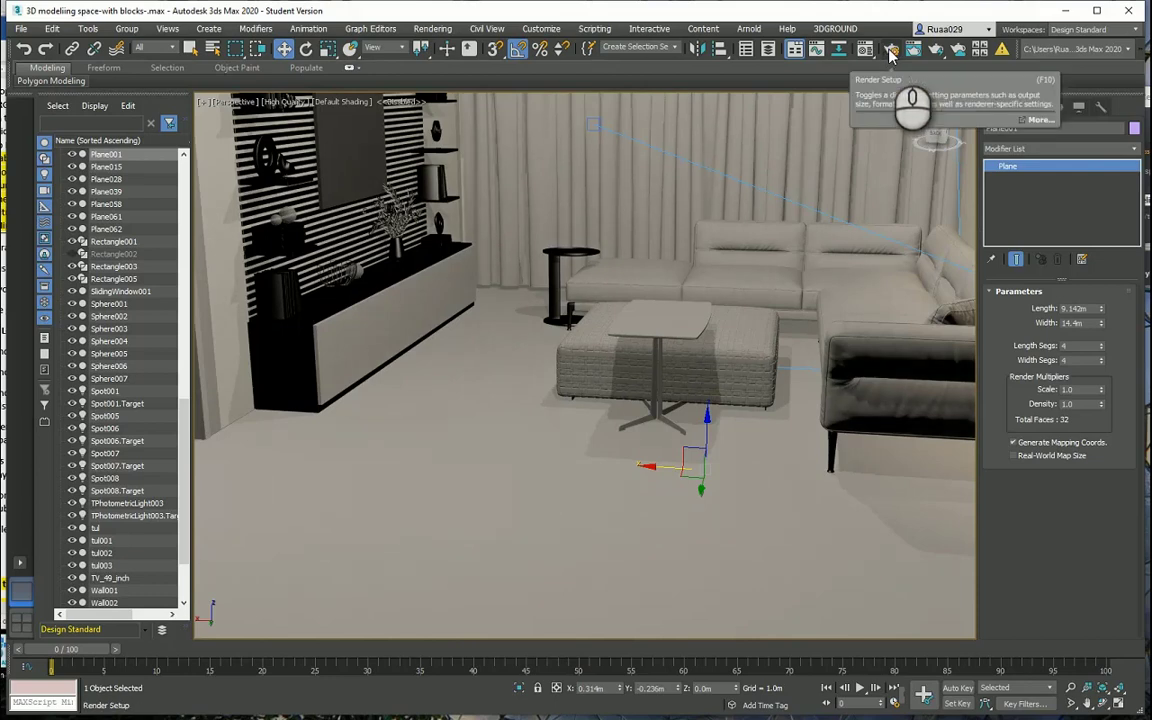
# - Check the renderers assigned to Production and ActiveShade in Render Setup, and the available alternatives
pyautogui.click(890, 52)
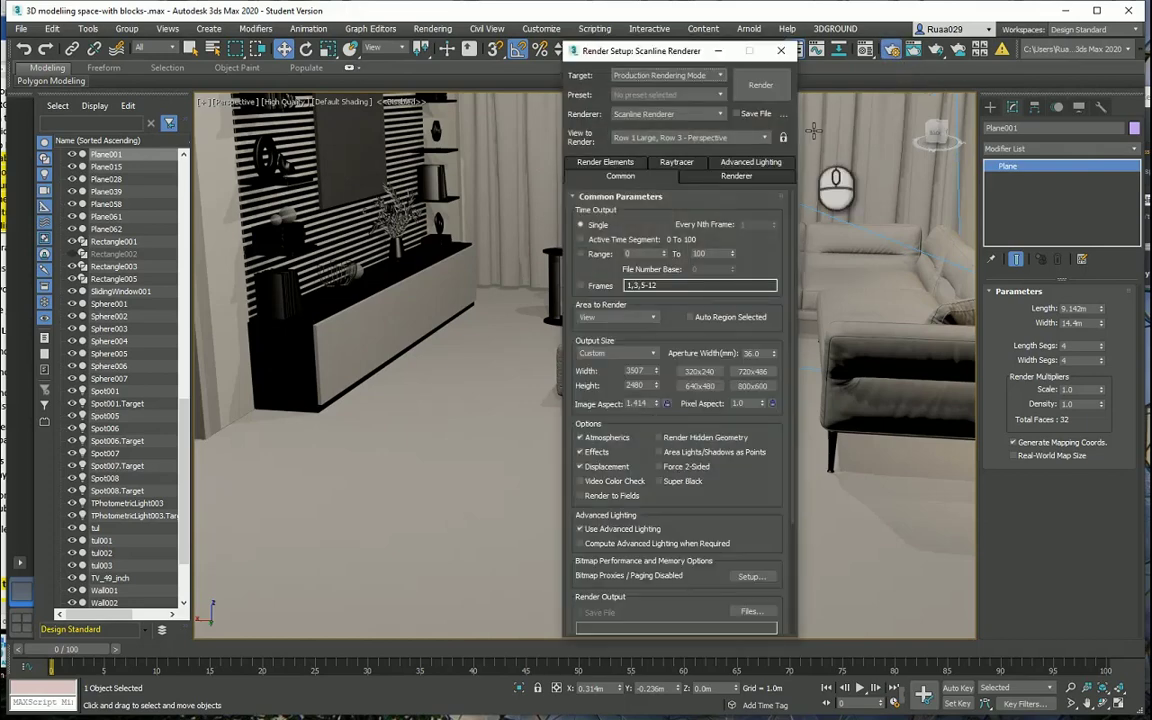
pyautogui.moveTo(790, 199); pyautogui.dragTo(760, 600)
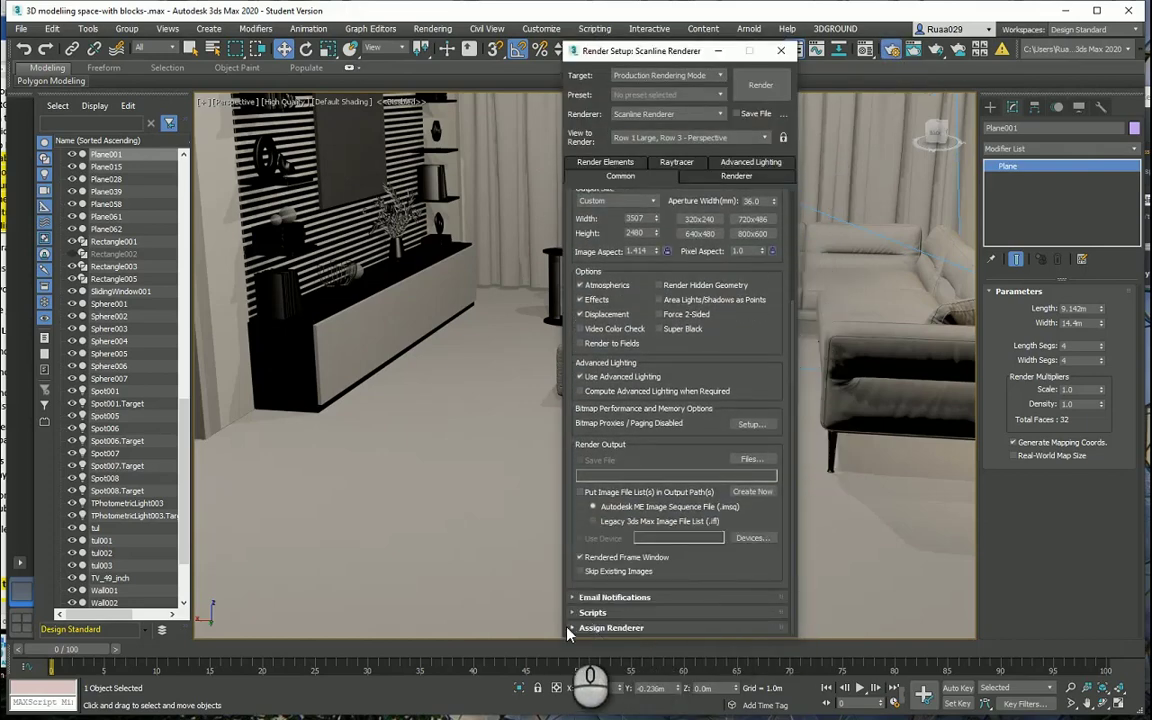
pyautogui.click(598, 628)
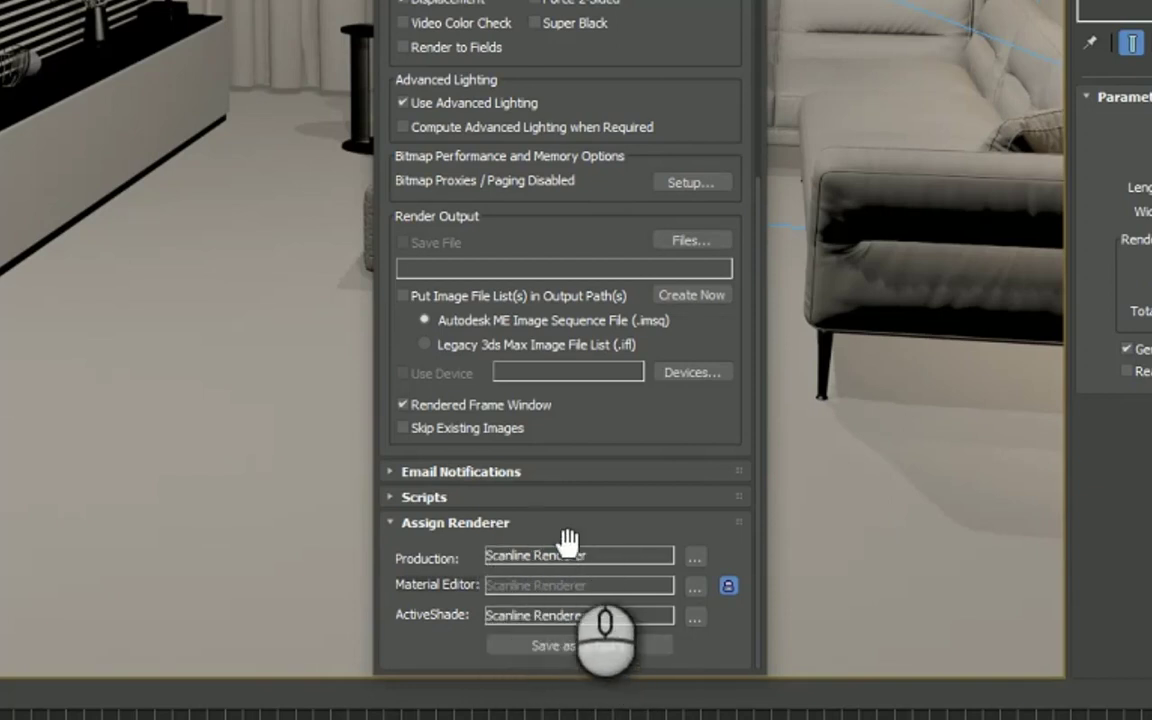
pyautogui.click(697, 560)
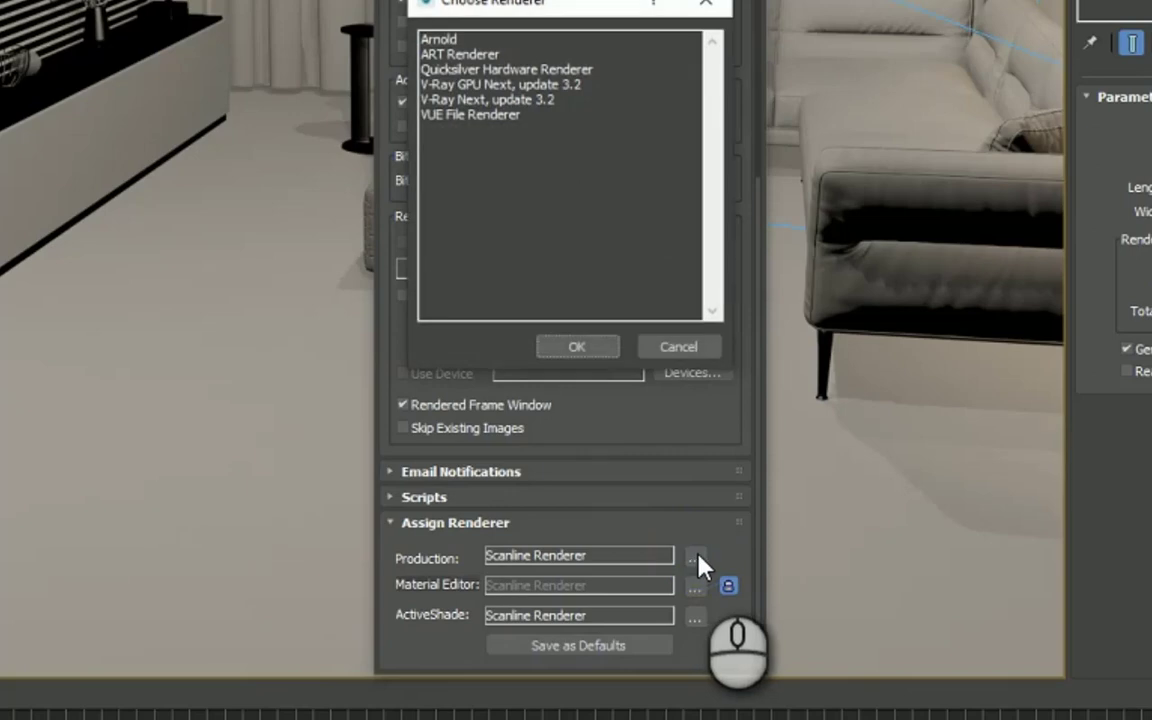
pyautogui.click(716, 12)
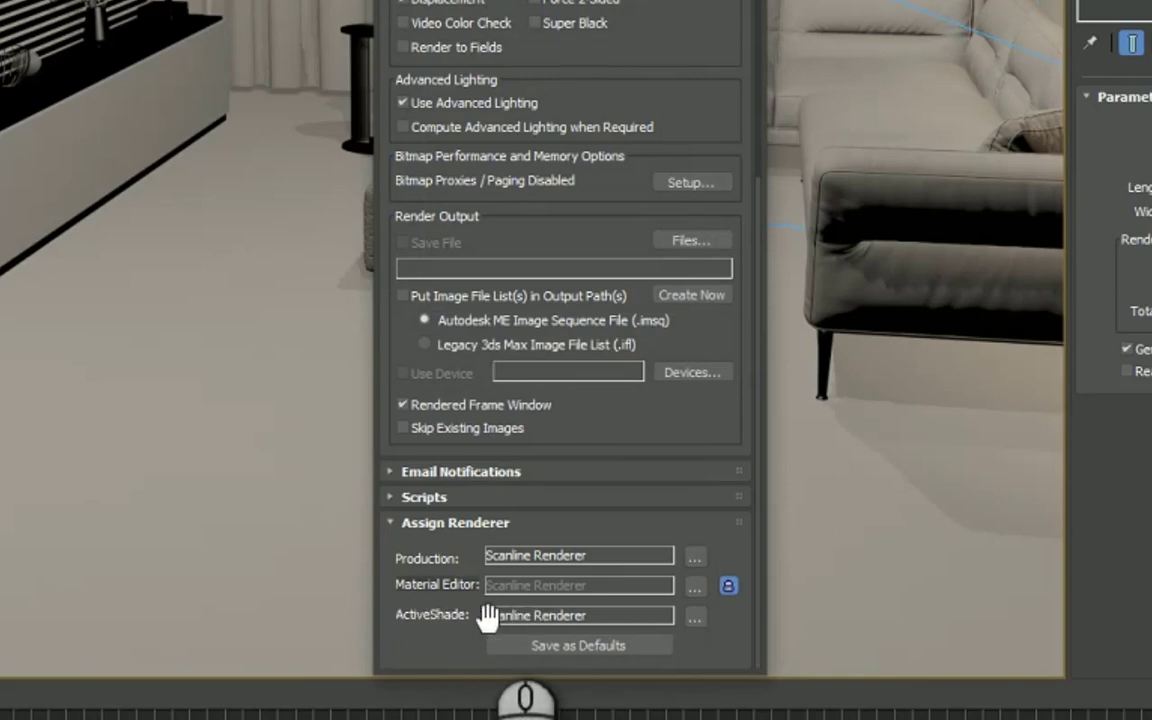
pyautogui.click(695, 622)
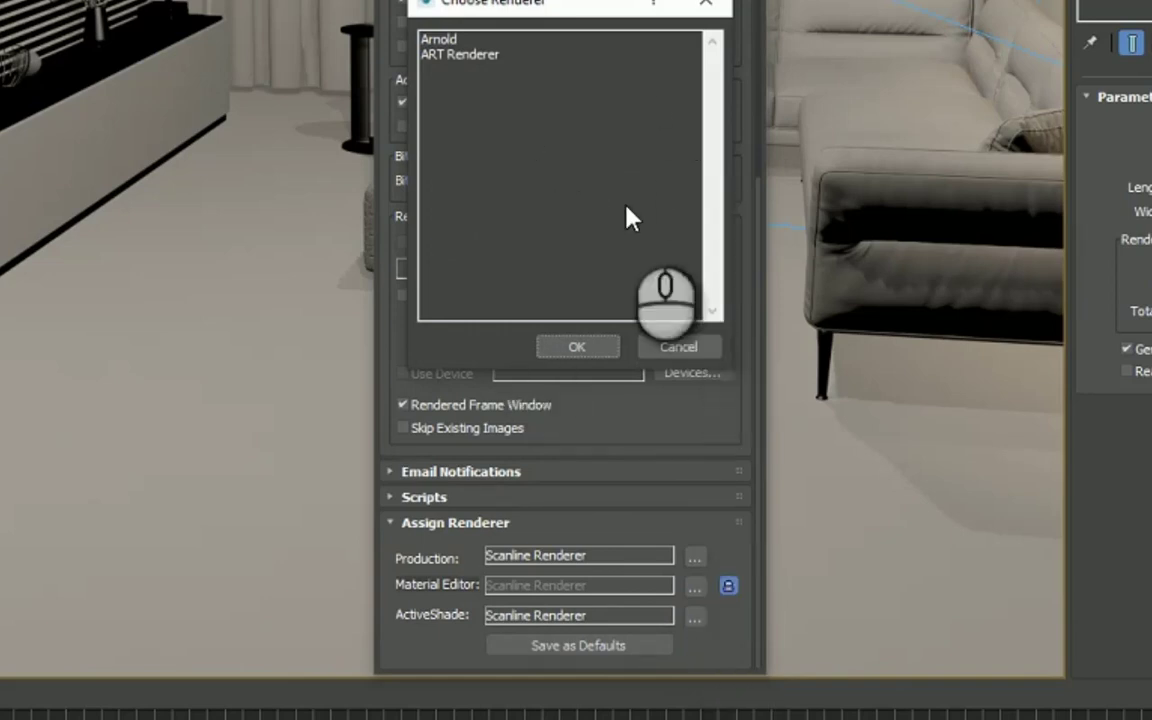
pyautogui.click(605, 346)
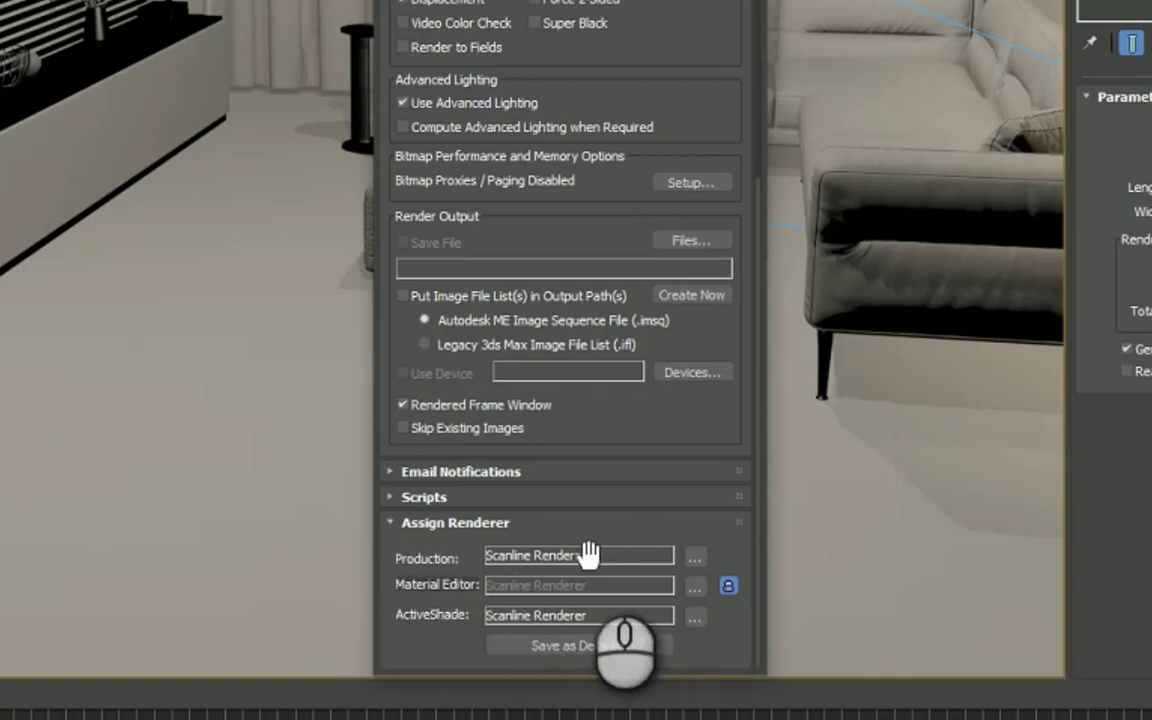
# - Save the Scanline Renderer assignments as the defaults and close Render Setup
pyautogui.click(562, 648)
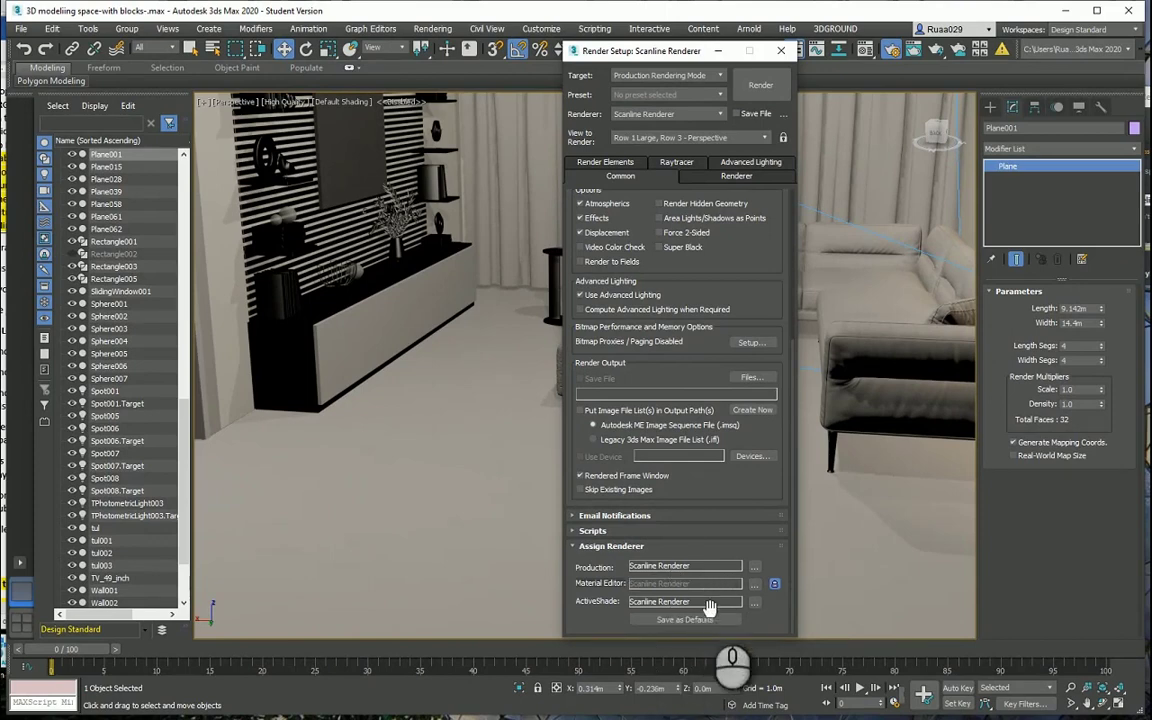
pyautogui.click(703, 619)
pyautogui.click(658, 412)
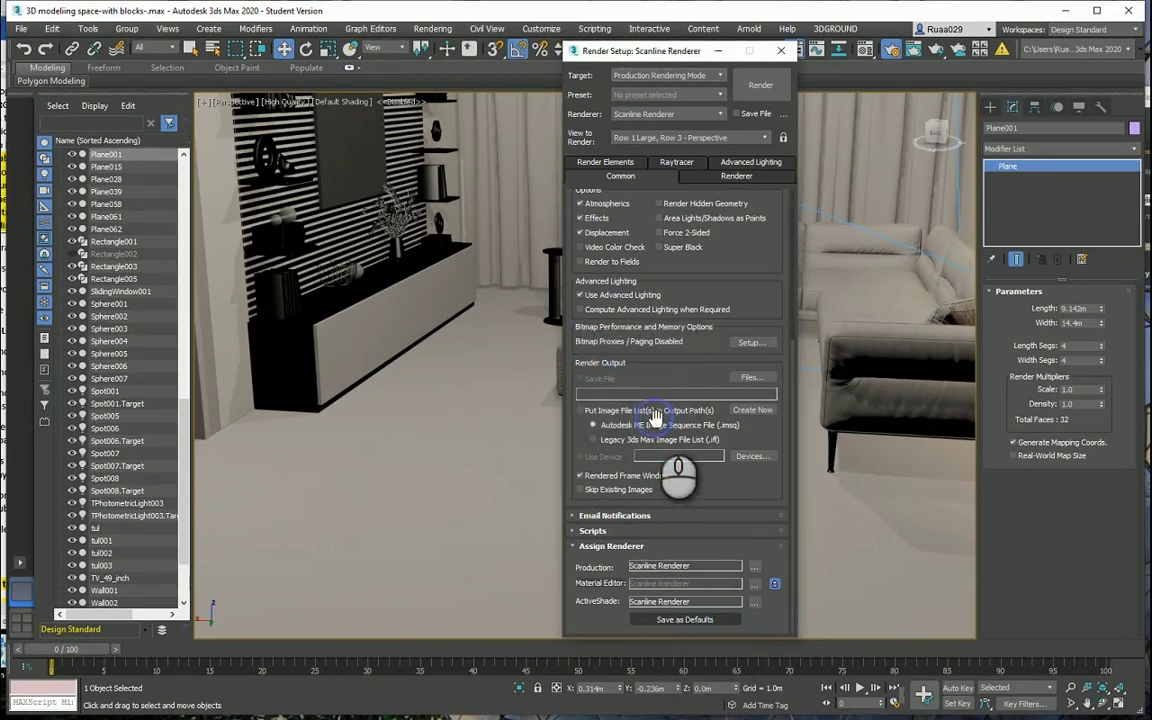
pyautogui.click(781, 51)
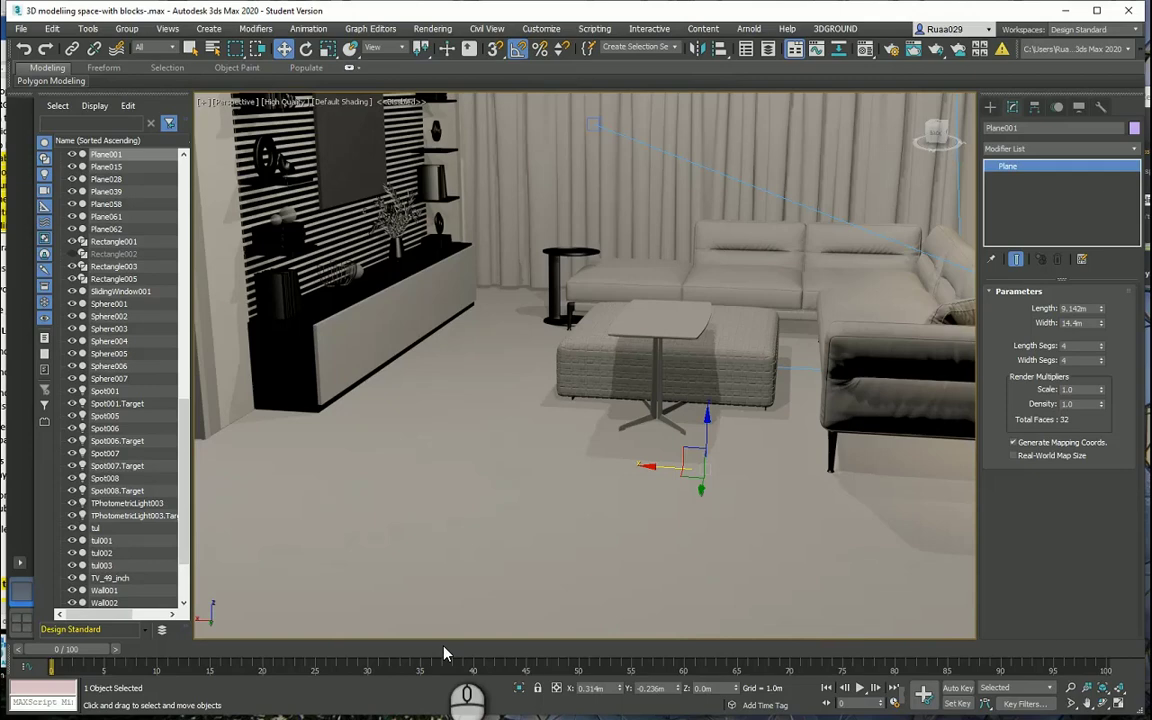
# - Set the flooring tile material's type to Standard in the Material Editor
pyautogui.press('m')
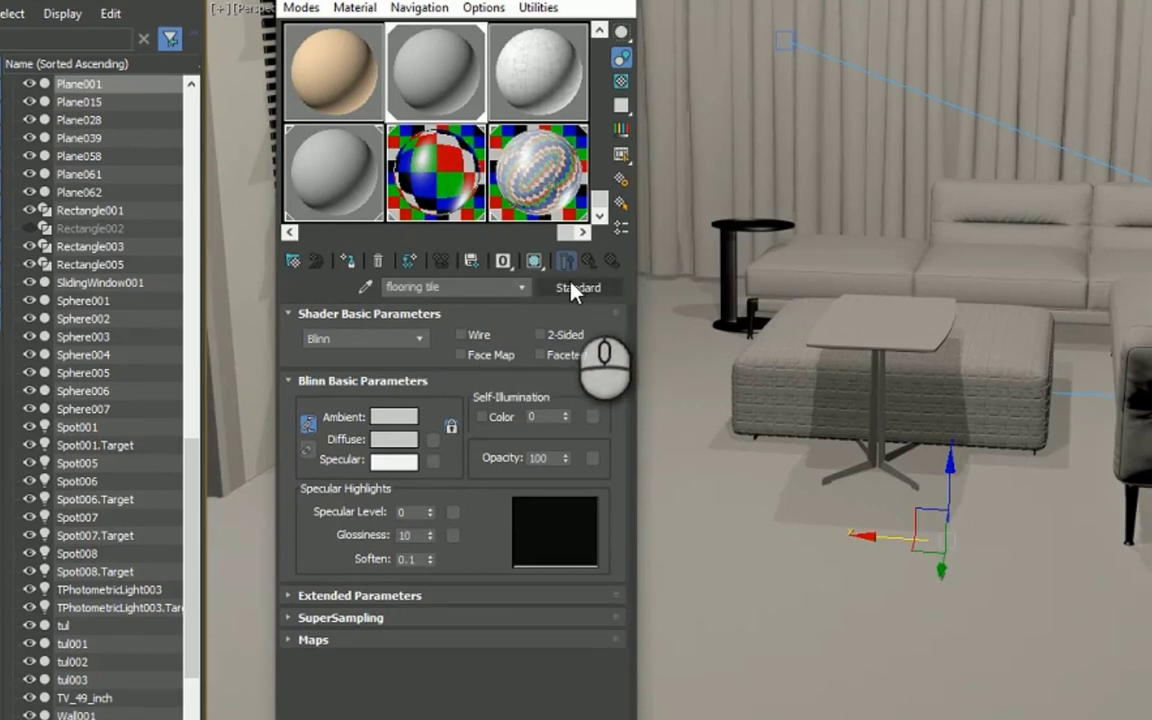
pyautogui.click(572, 288)
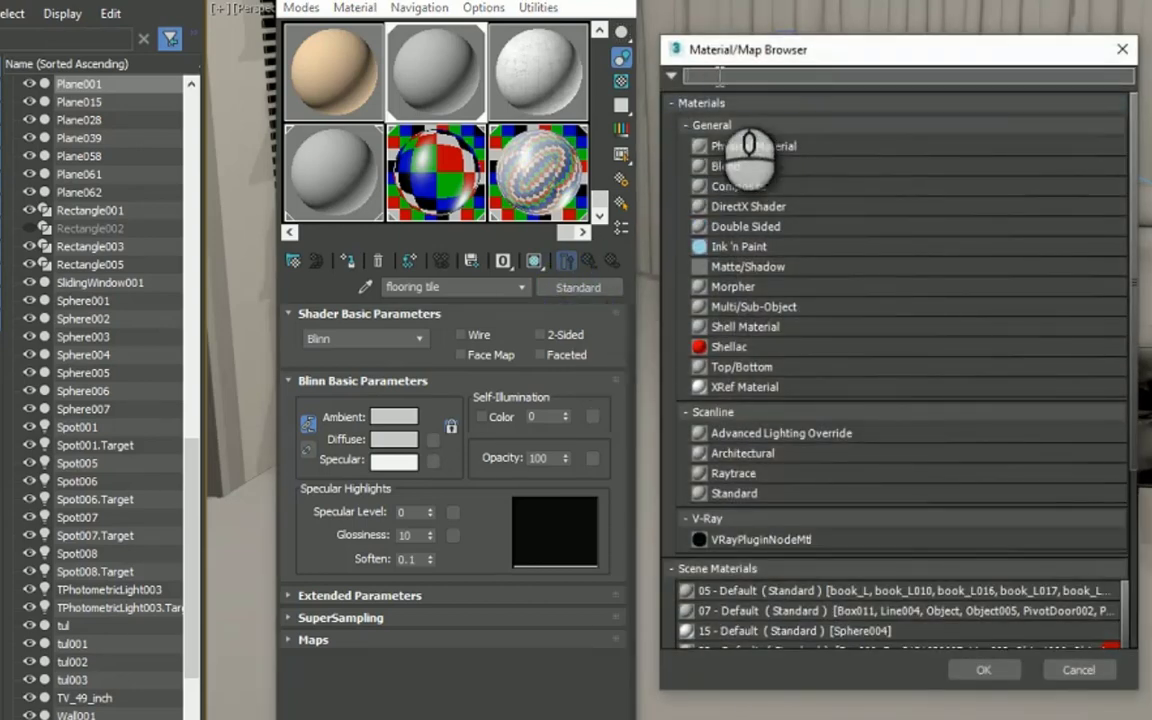
pyautogui.write('stan')
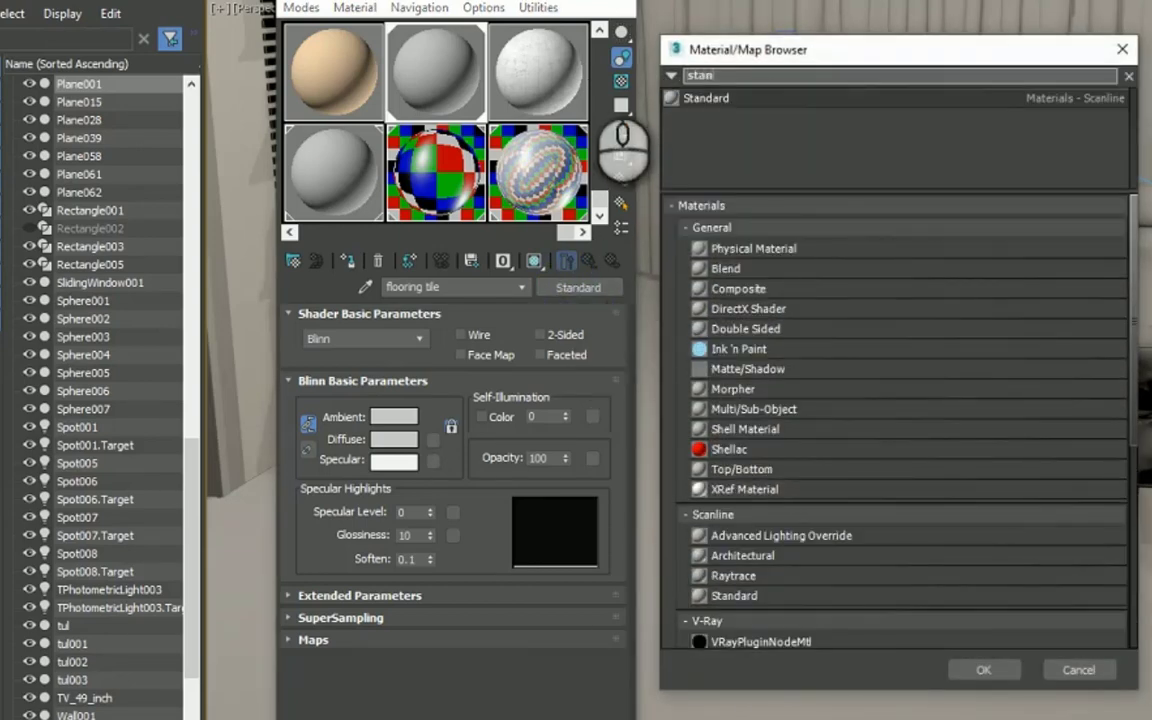
pyautogui.click(686, 100)
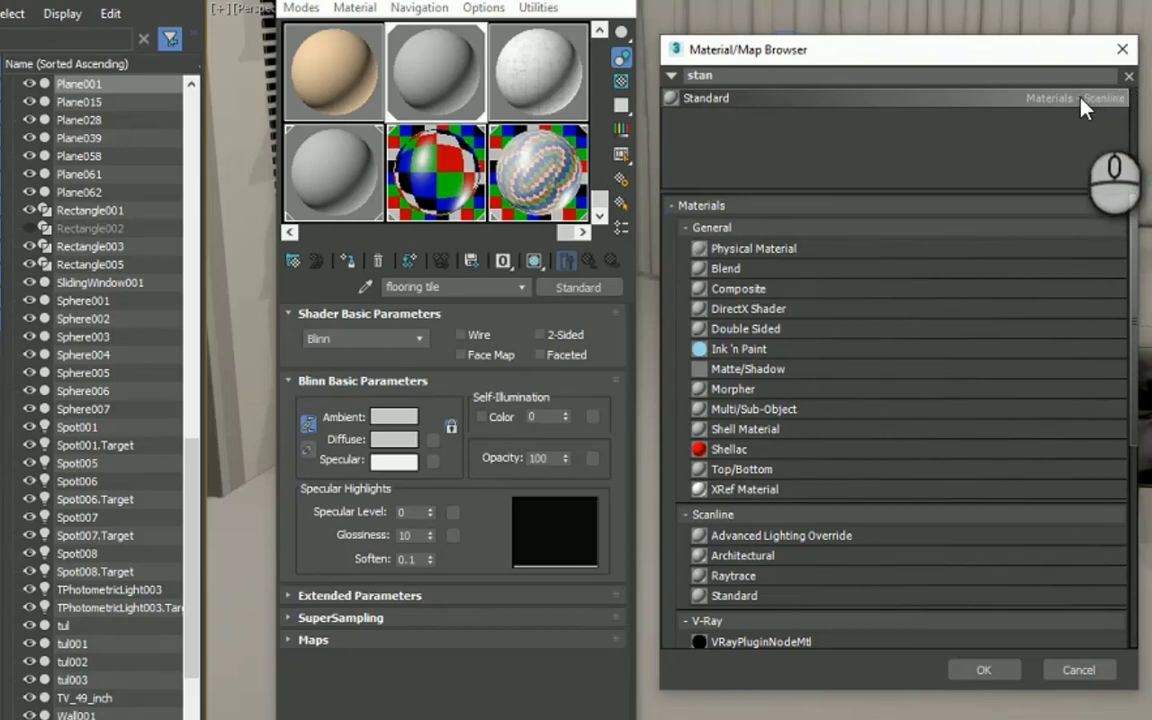
pyautogui.doubleClick(716, 100)
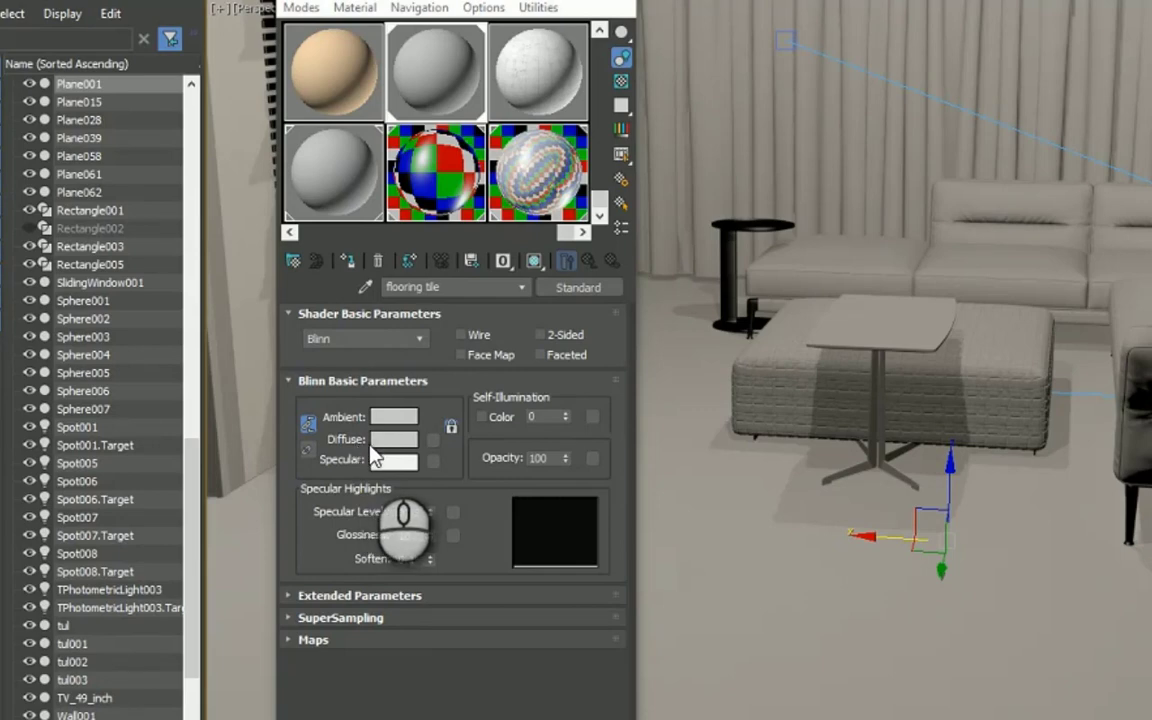
# - Assign a Tiles map to the diffuse colour of the flooring tile material
pyautogui.click(434, 441)
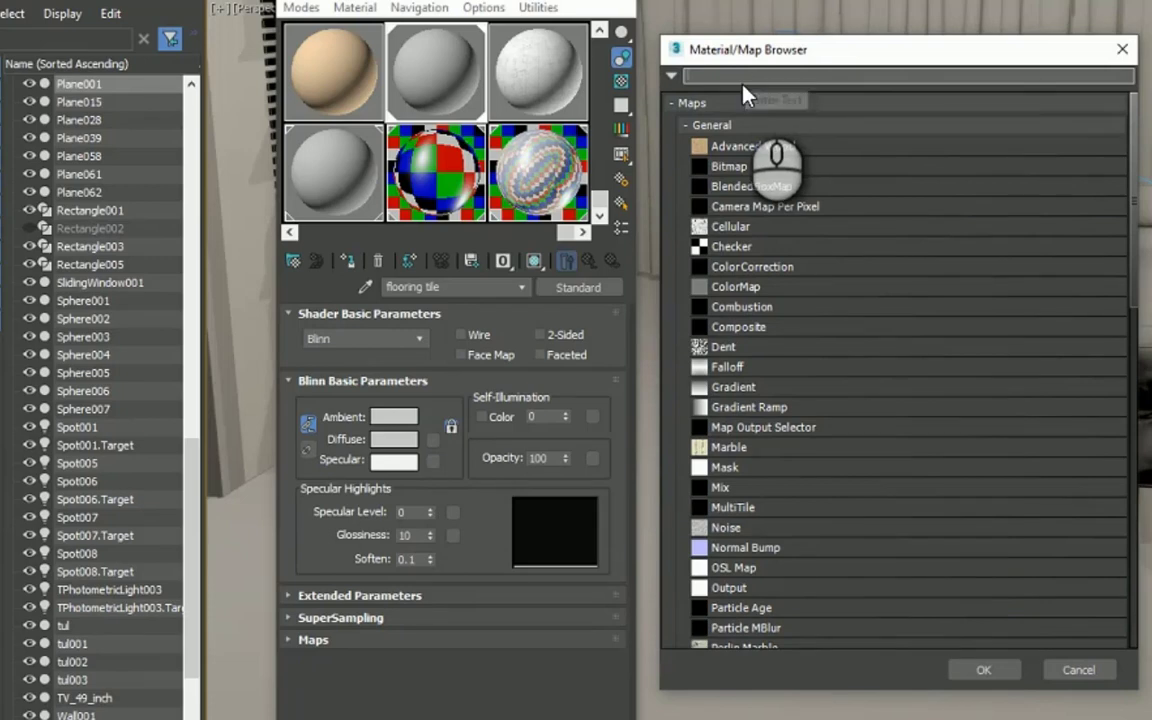
pyautogui.write('tile')
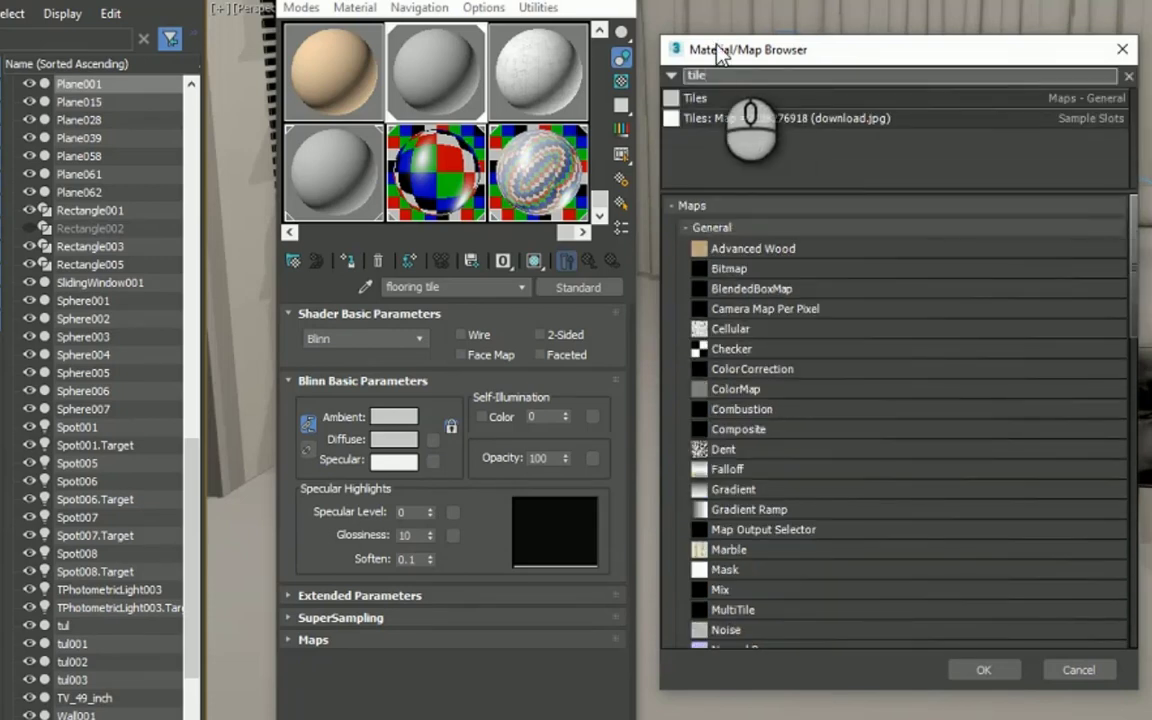
pyautogui.click(688, 100)
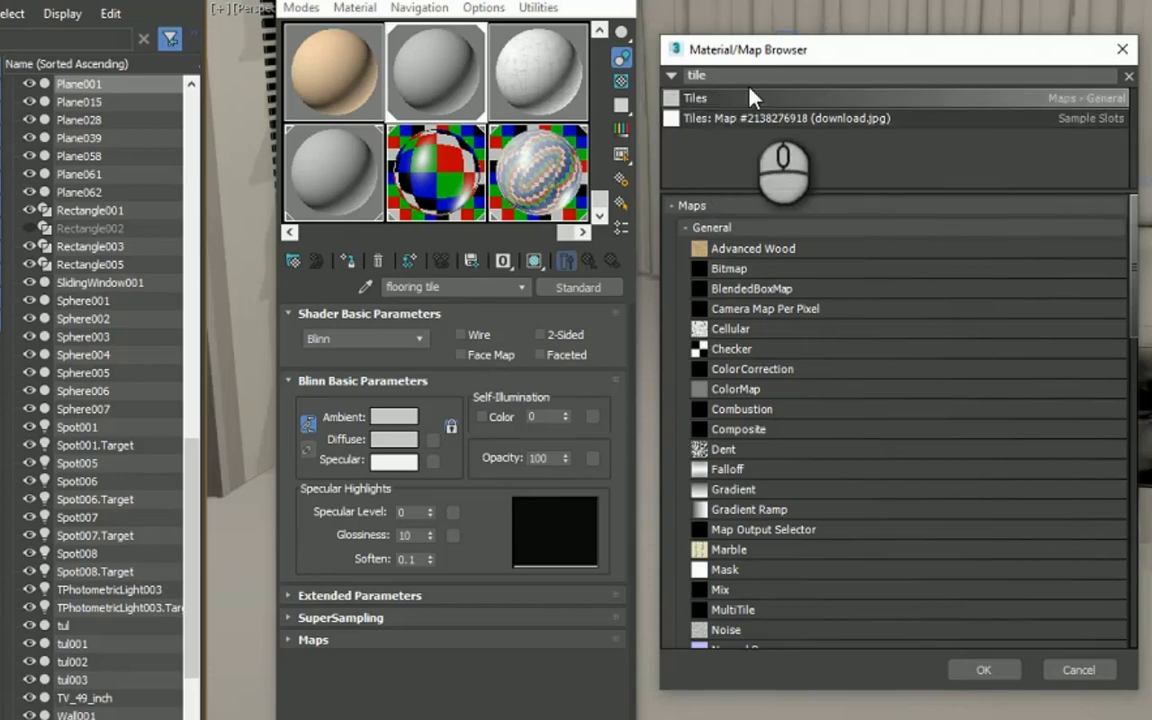
pyautogui.doubleClick(700, 100)
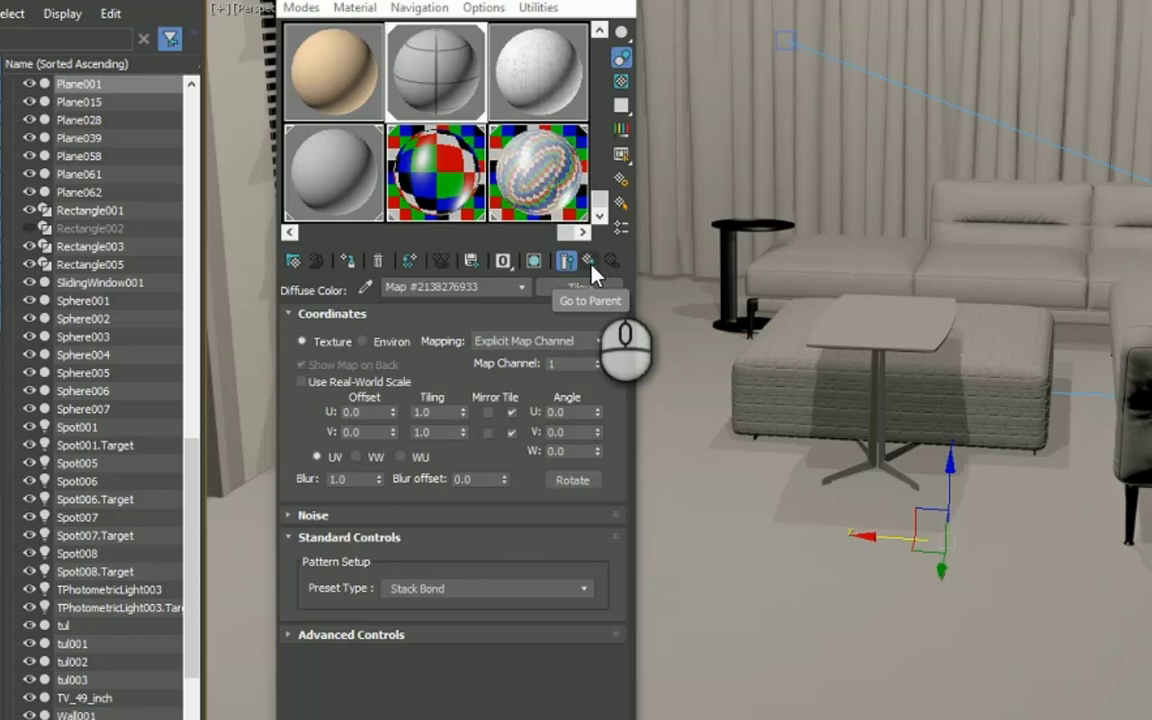
# - Return to the parent material, reopen the diffuse Tiles map, and place its enlarged sample preview beside the Material Editor
pyautogui.click(591, 265)
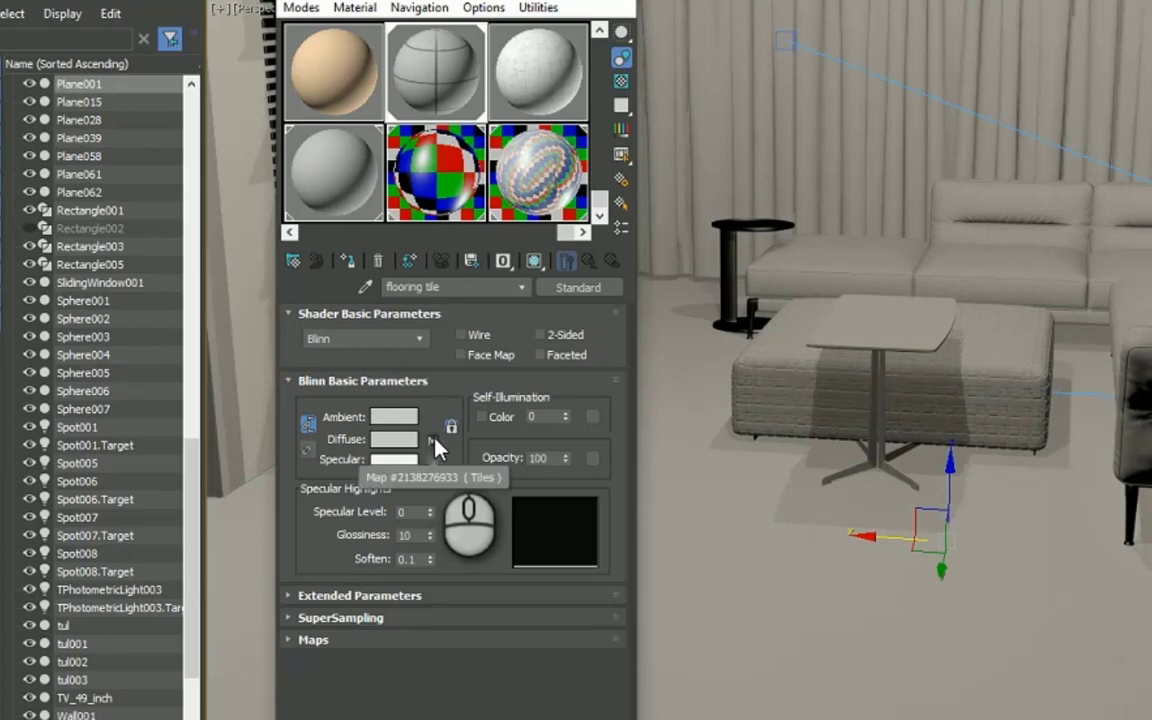
pyautogui.click(433, 440)
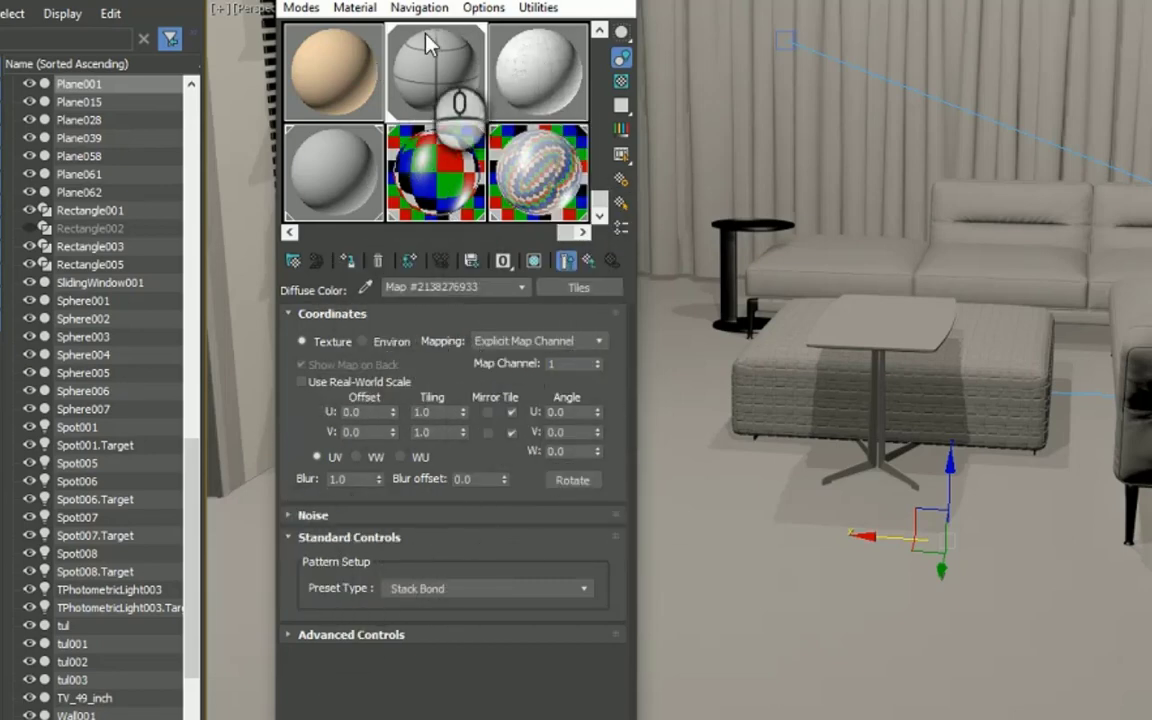
pyautogui.doubleClick(435, 65)
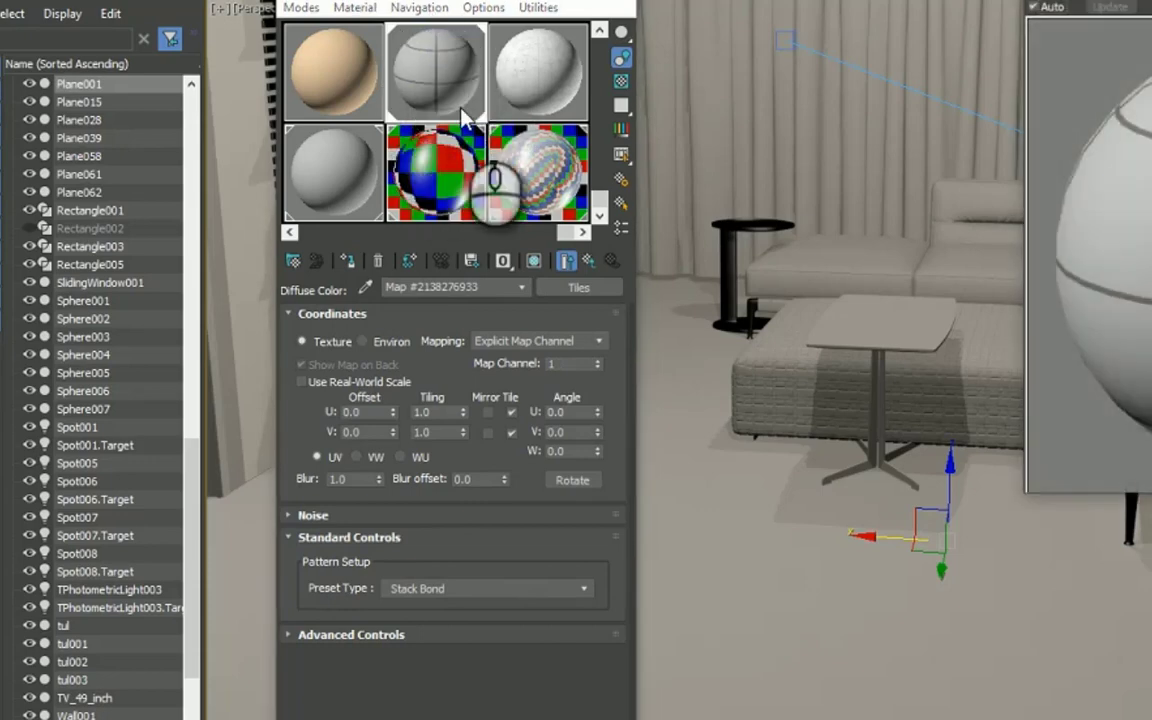
pyautogui.moveTo(1090, 3); pyautogui.dragTo(722, 3)
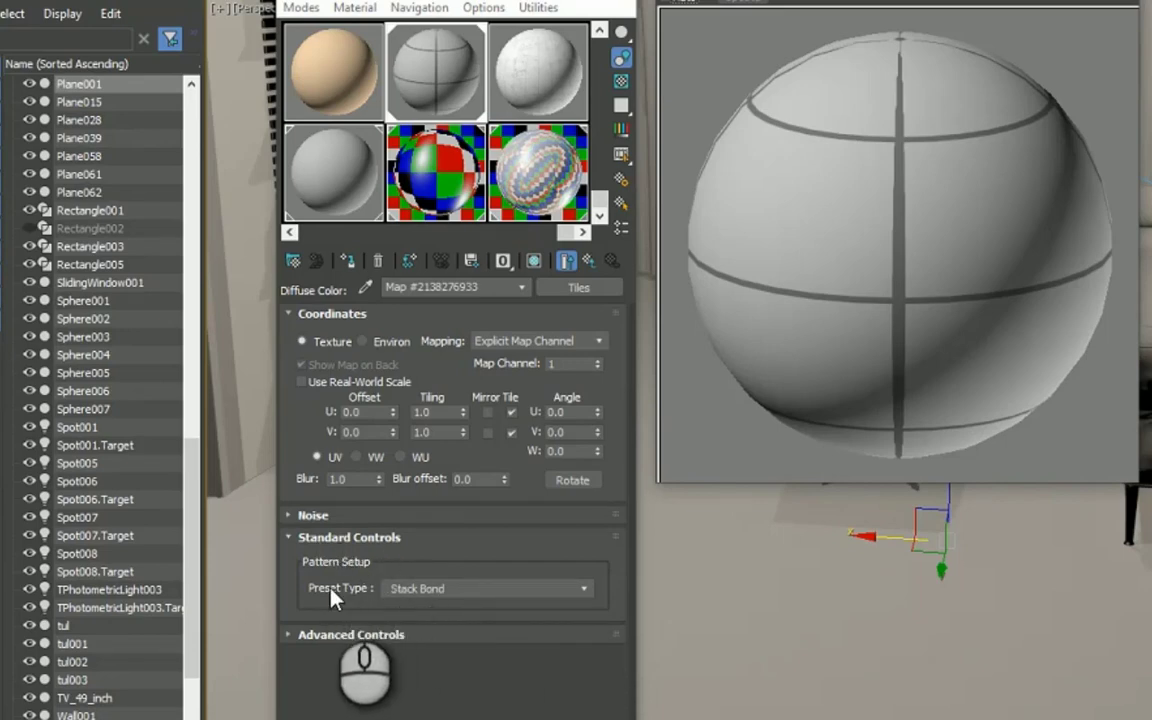
# - Set the Tiles map's pattern preset to Running Bond and expand its Advanced Controls
pyautogui.click(582, 588)
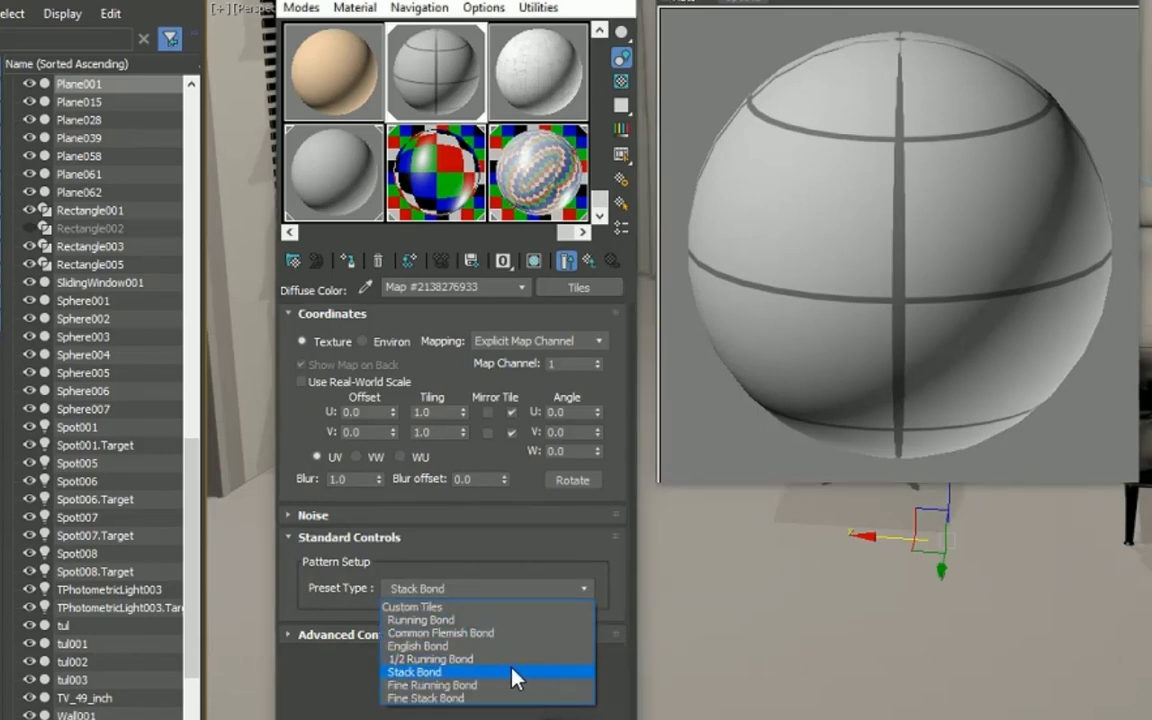
pyautogui.click(543, 620)
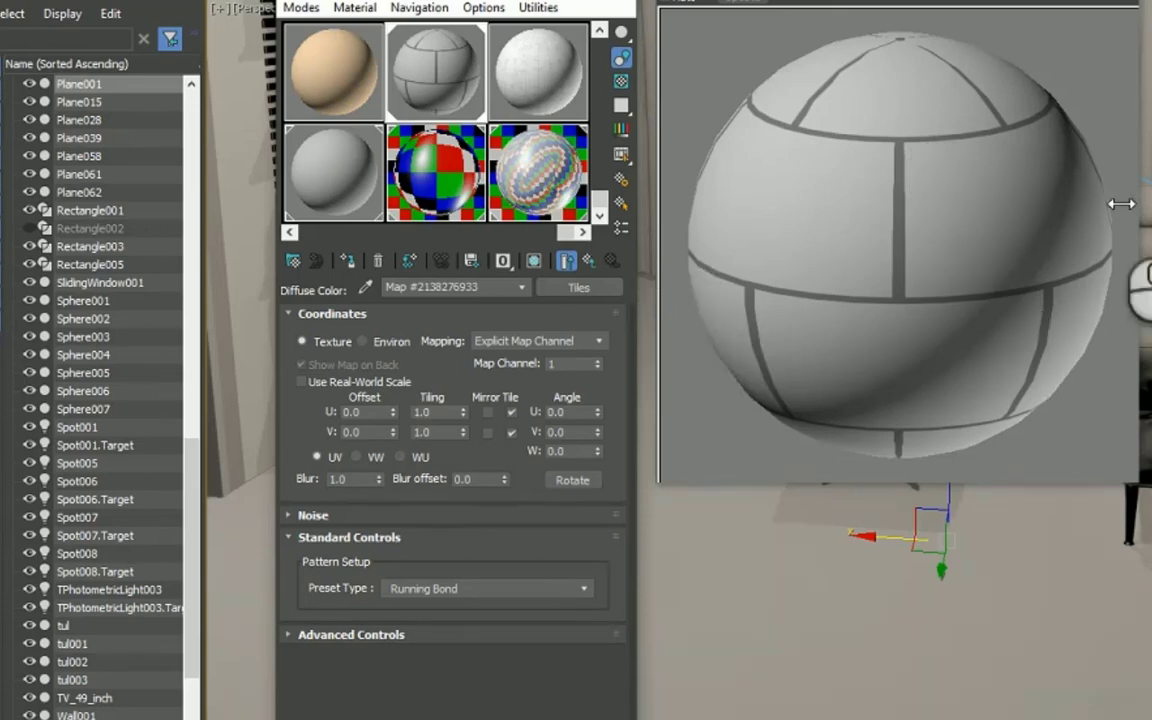
pyautogui.moveTo(876, 0); pyautogui.dragTo(914, 2)
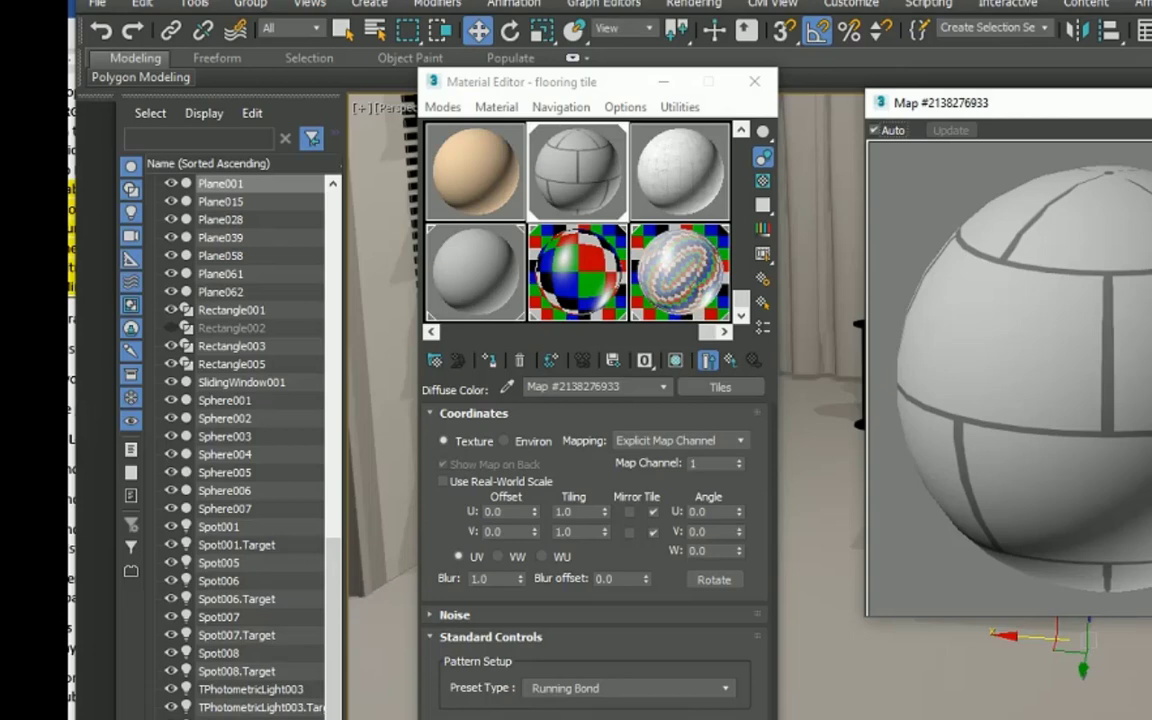
pyautogui.moveTo(436, 719); pyautogui.dragTo(435, 715)
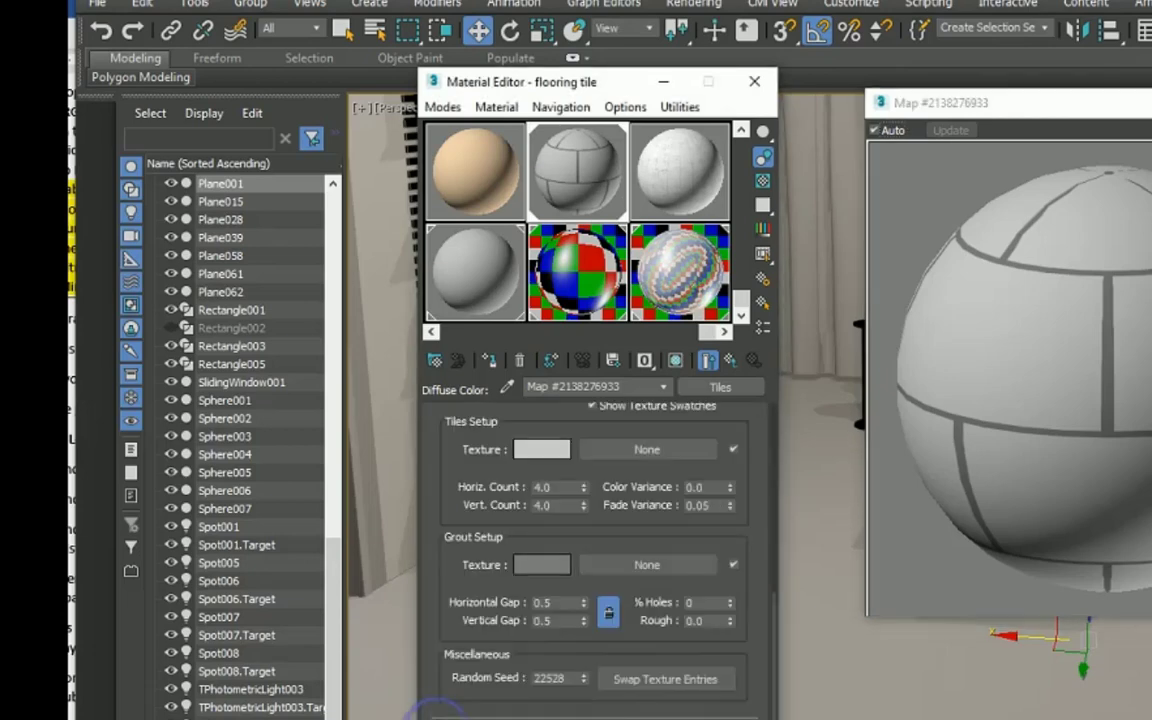
pyautogui.scroll(4, 430, 620)
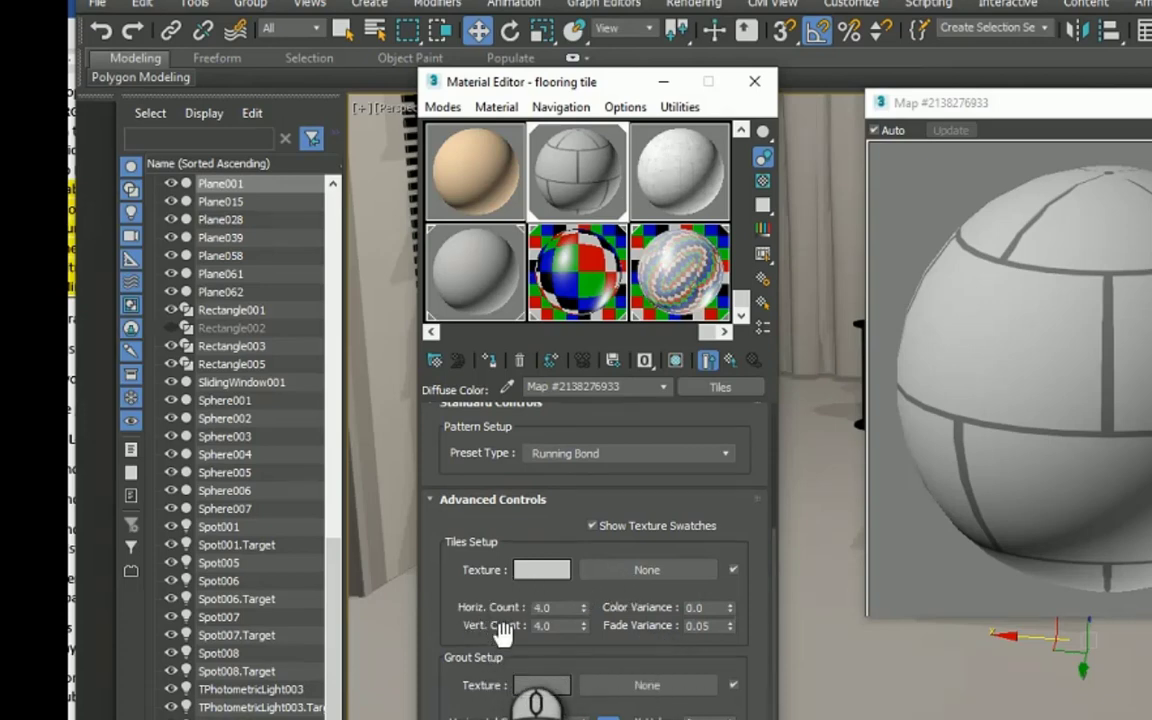
# - Set the horizontal tile count of the Tiles map to 12
pyautogui.click(584, 606)
pyautogui.click(584, 606)
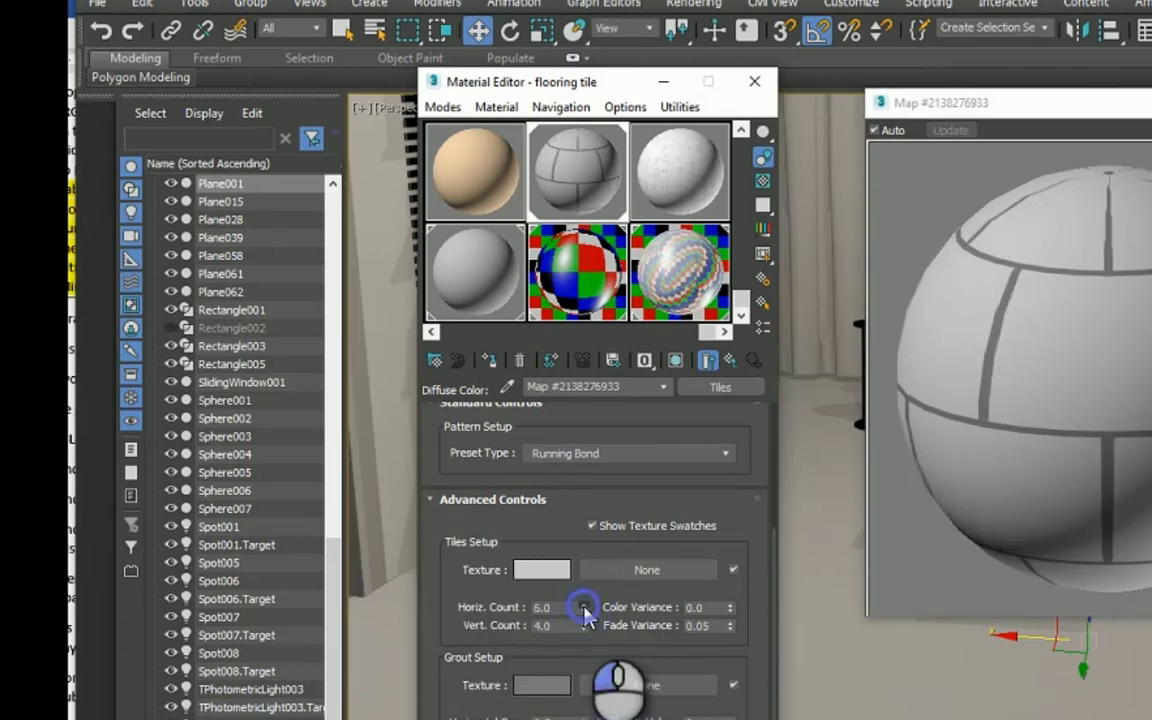
pyautogui.click(584, 606)
pyautogui.click(584, 606)
pyautogui.click(584, 606)
pyautogui.click(584, 606)
pyautogui.click(584, 606)
pyautogui.click(584, 606)
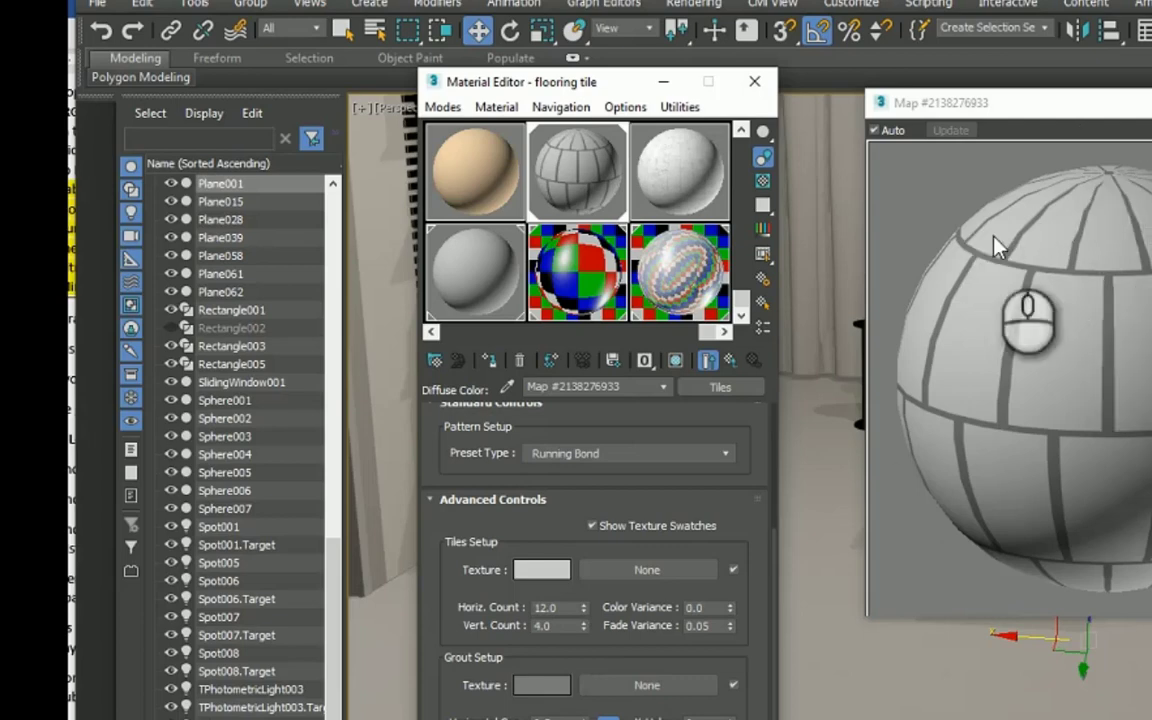
# - Set the vertical tile count of the Tiles map to 8
pyautogui.click(584, 630)
pyautogui.click(584, 630)
pyautogui.click(584, 630)
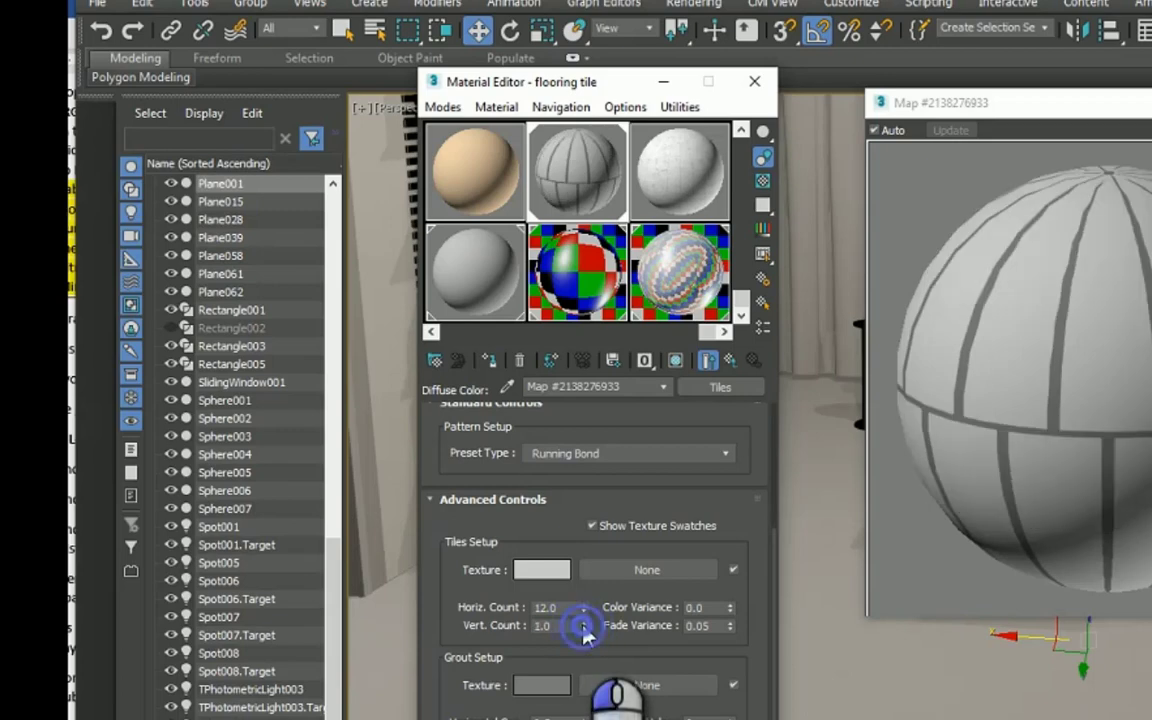
pyautogui.click(584, 623)
pyautogui.click(584, 622)
pyautogui.click(584, 622)
pyautogui.click(584, 622)
pyautogui.click(584, 622)
pyautogui.click(584, 622)
pyautogui.click(584, 622)
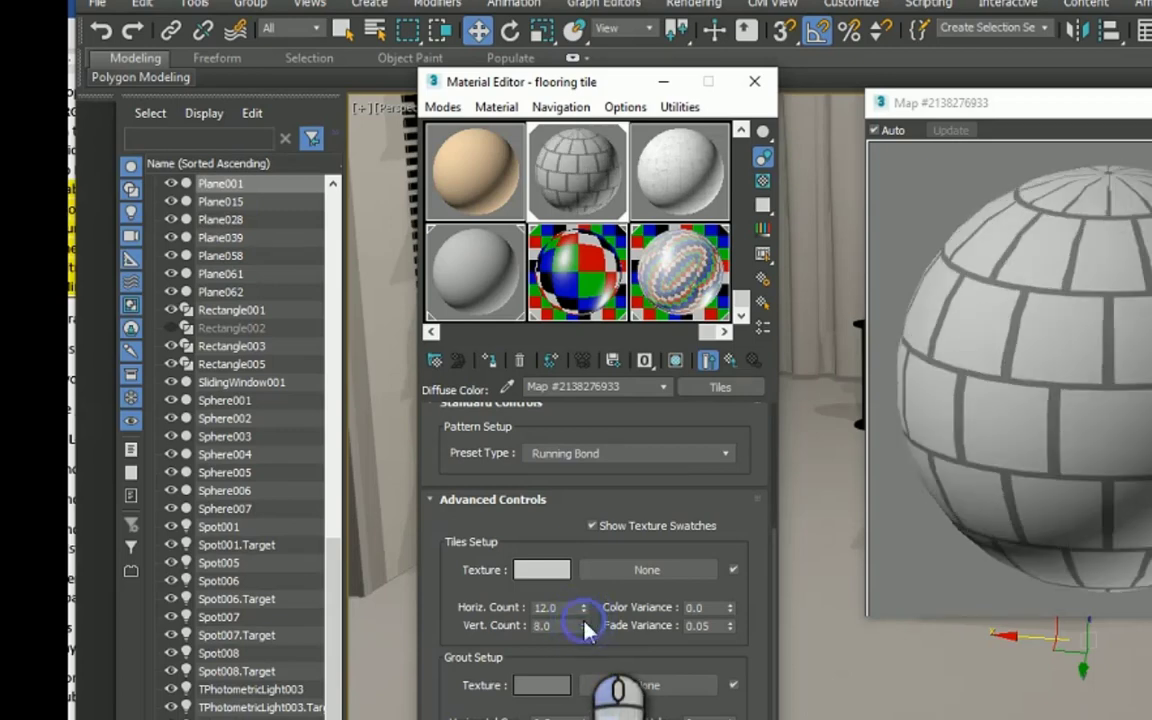
# - Reduce the horizontal tile count of the Tiles map to 4
pyautogui.click(584, 611)
pyautogui.click(584, 611)
pyautogui.click(584, 611)
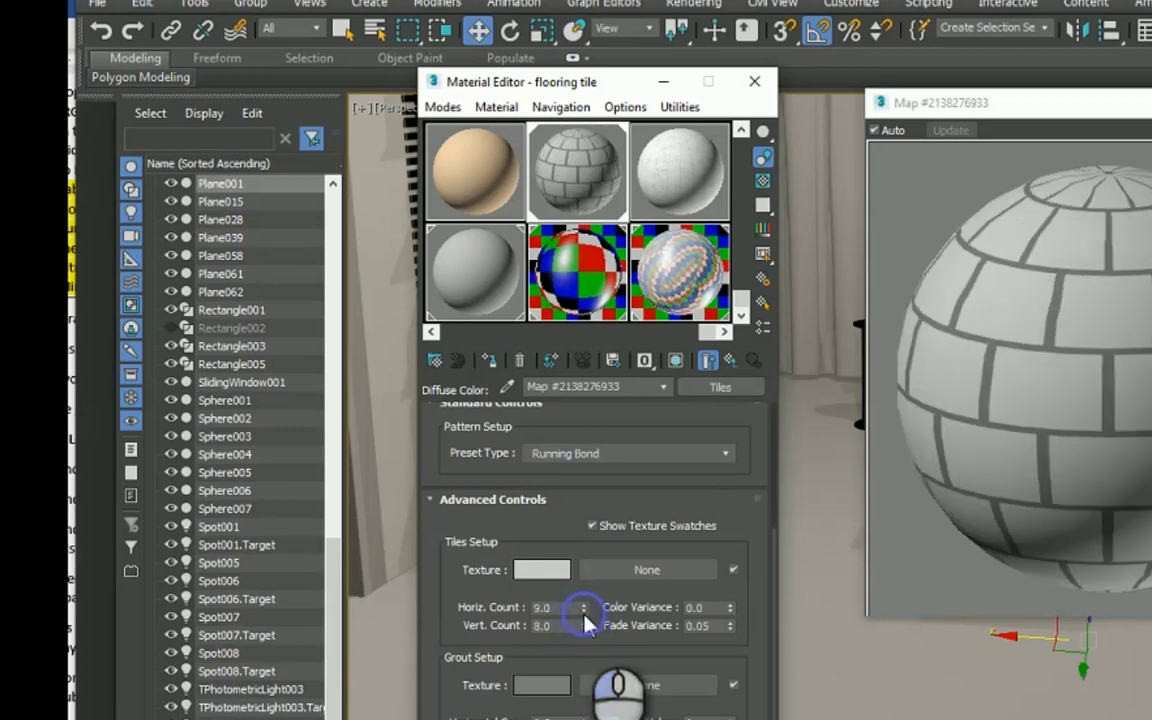
pyautogui.click(584, 611)
pyautogui.click(584, 611)
pyautogui.click(584, 611)
pyautogui.click(584, 611)
pyautogui.click(584, 611)
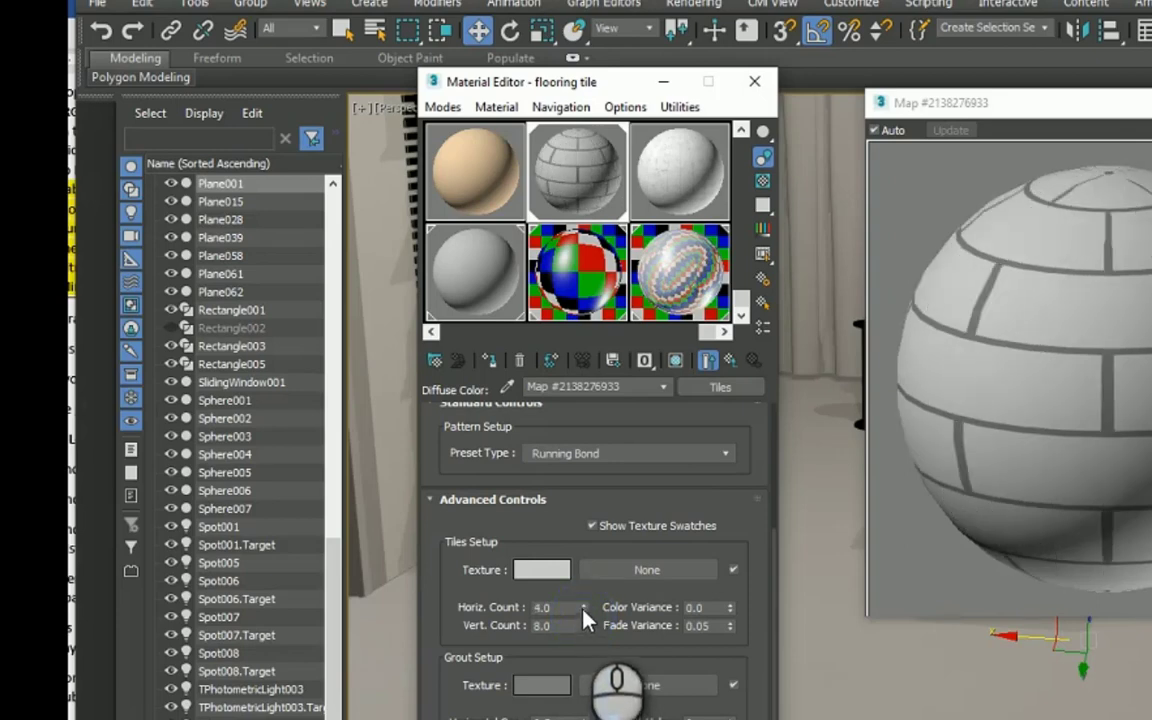
pyautogui.click(584, 611)
pyautogui.click(585, 603)
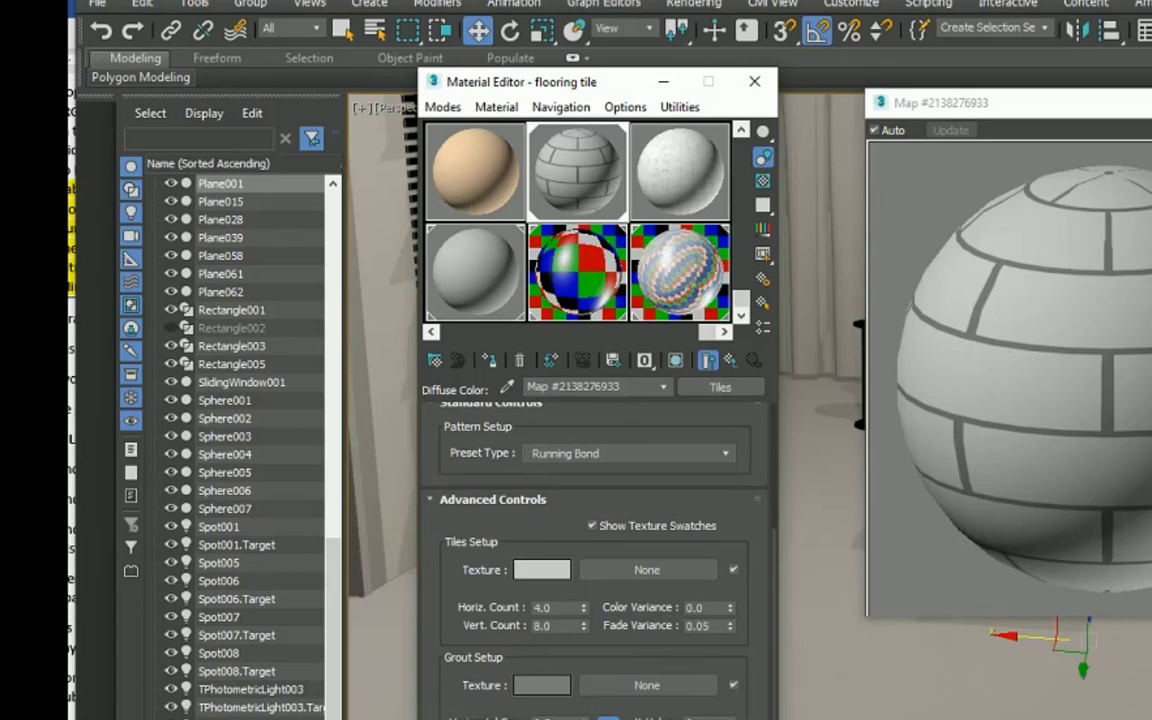
# - Set the grout's horizontal and vertical gap to 0.05
pyautogui.click(585, 719)
pyautogui.click(584, 717)
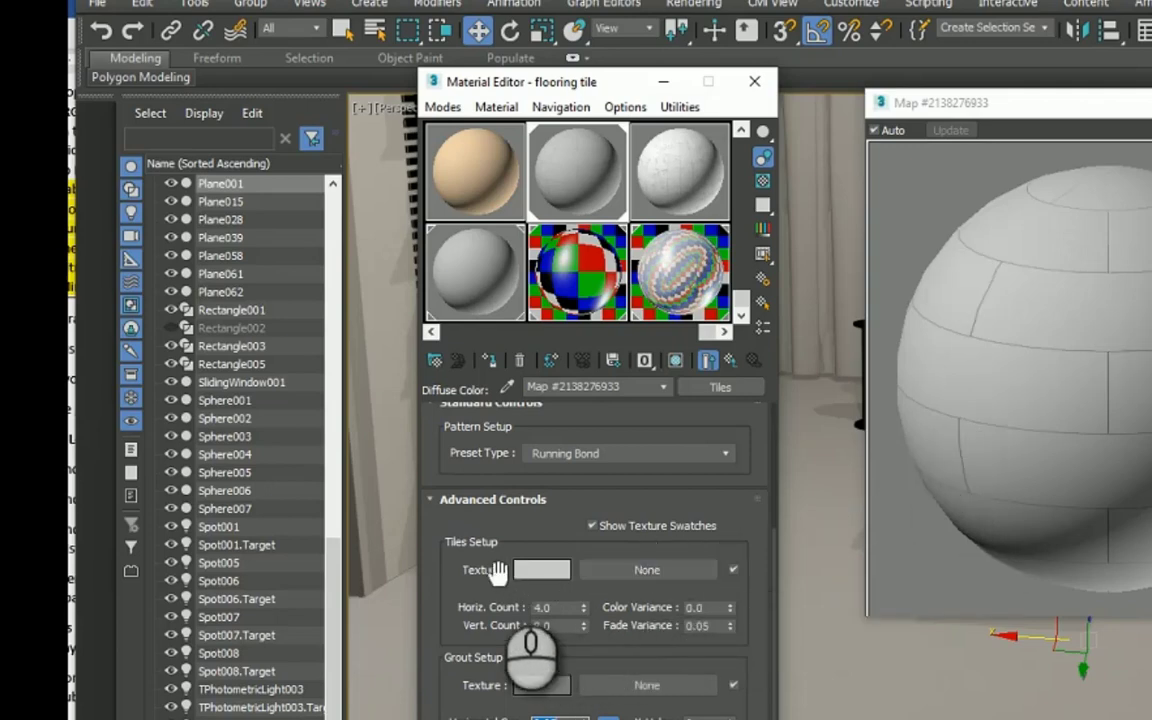
# - Add a Bitmap map to the Tiles Setup texture and browse to the Materials folder for its image
pyautogui.click(648, 571)
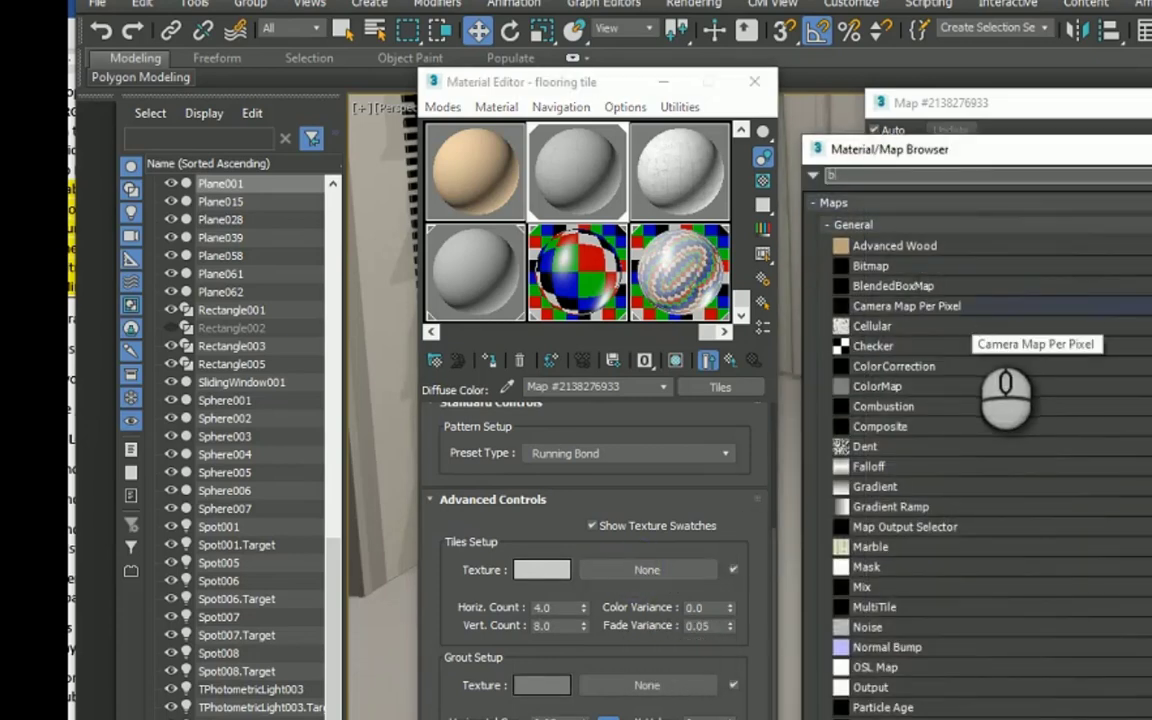
pyautogui.write('bit')
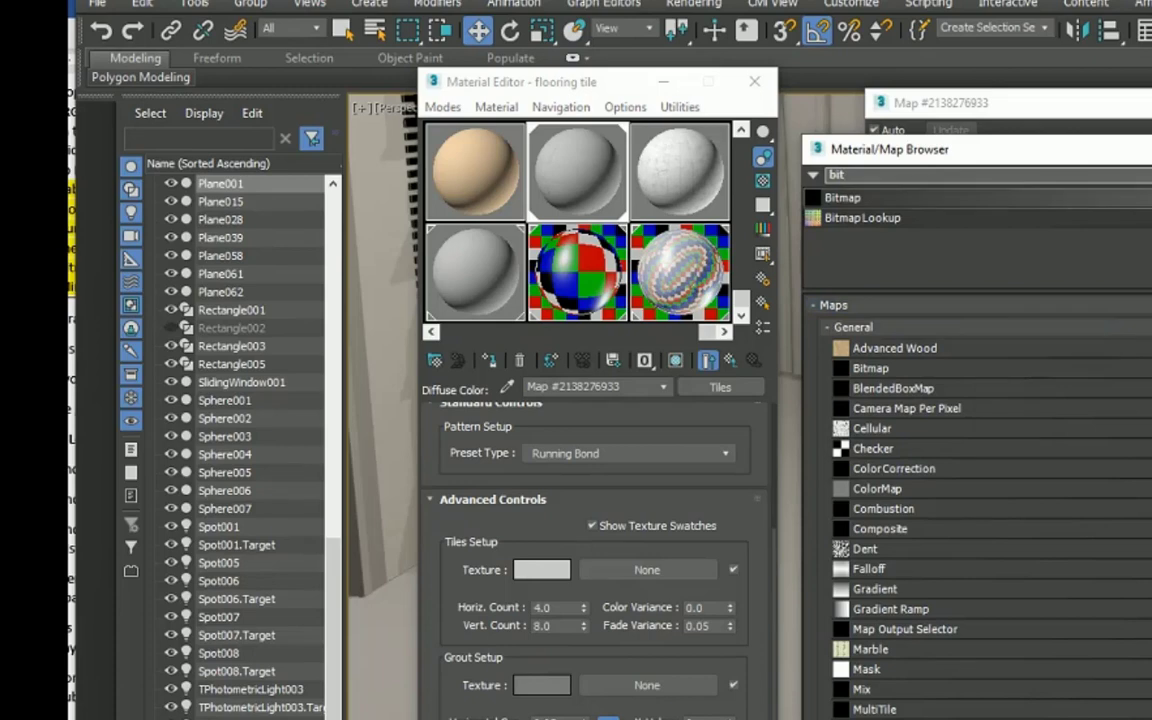
pyautogui.doubleClick(862, 198)
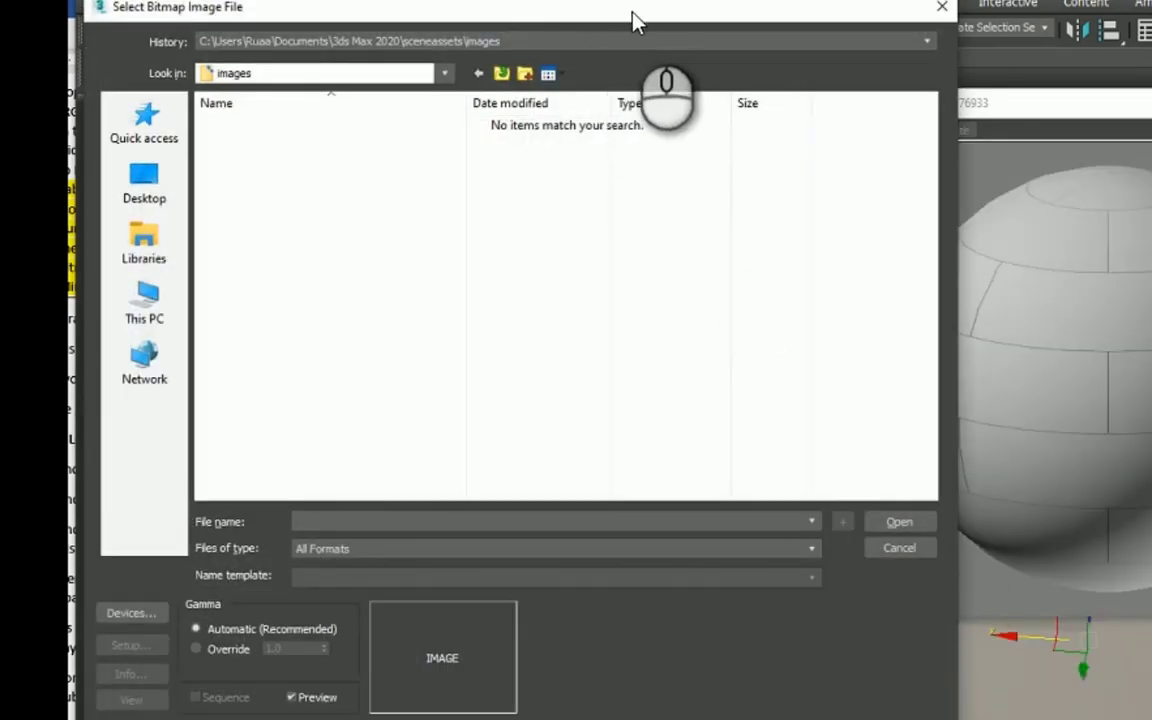
pyautogui.moveTo(640, 15); pyautogui.dragTo(806, 48)
pyautogui.click(318, 166)
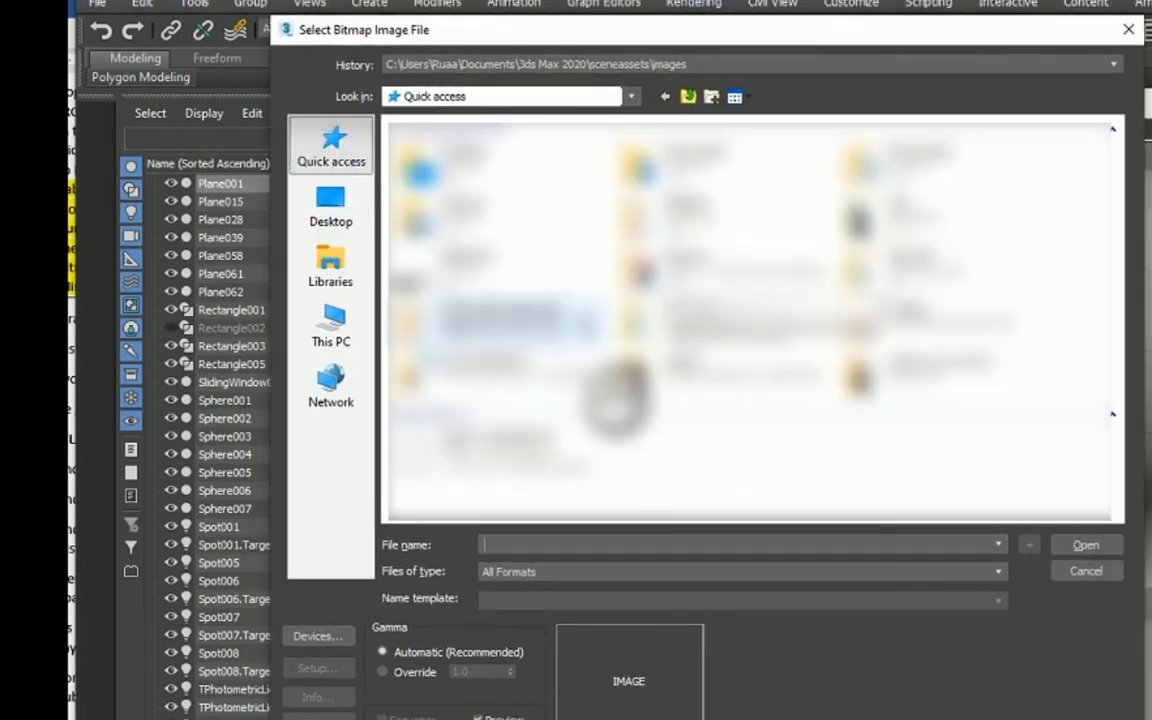
pyautogui.doubleClick(578, 311)
pyautogui.click(475, 258)
pyautogui.doubleClick(475, 258)
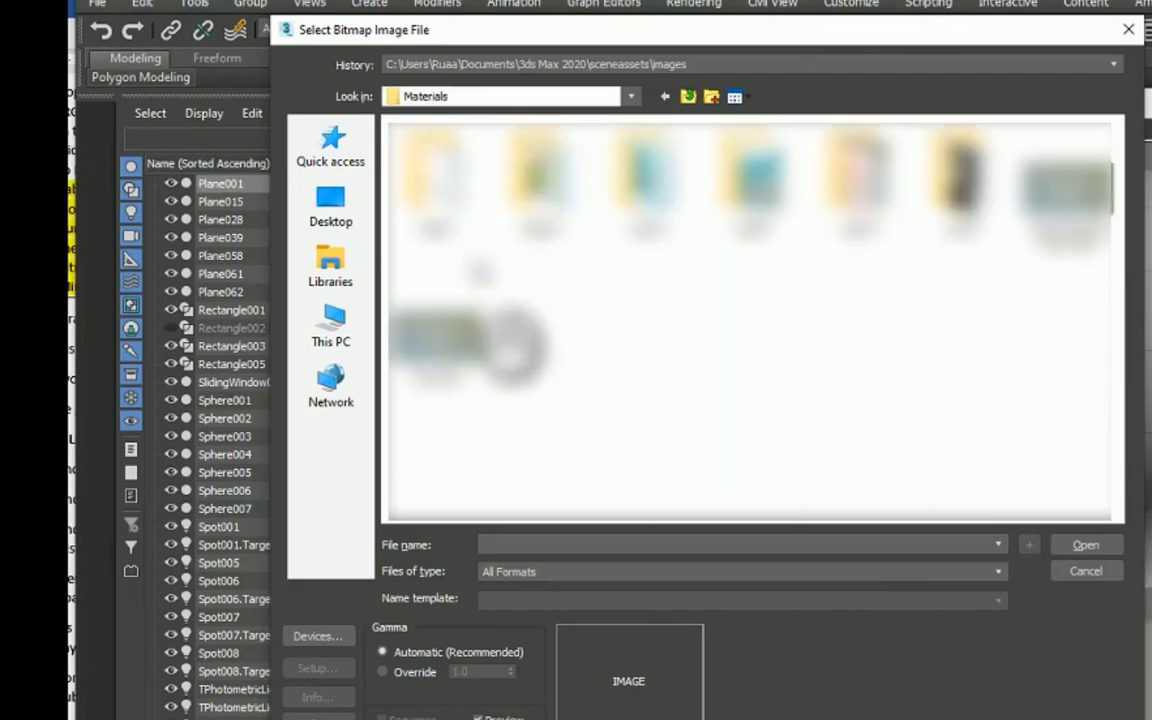
pyautogui.doubleClick(857, 197)
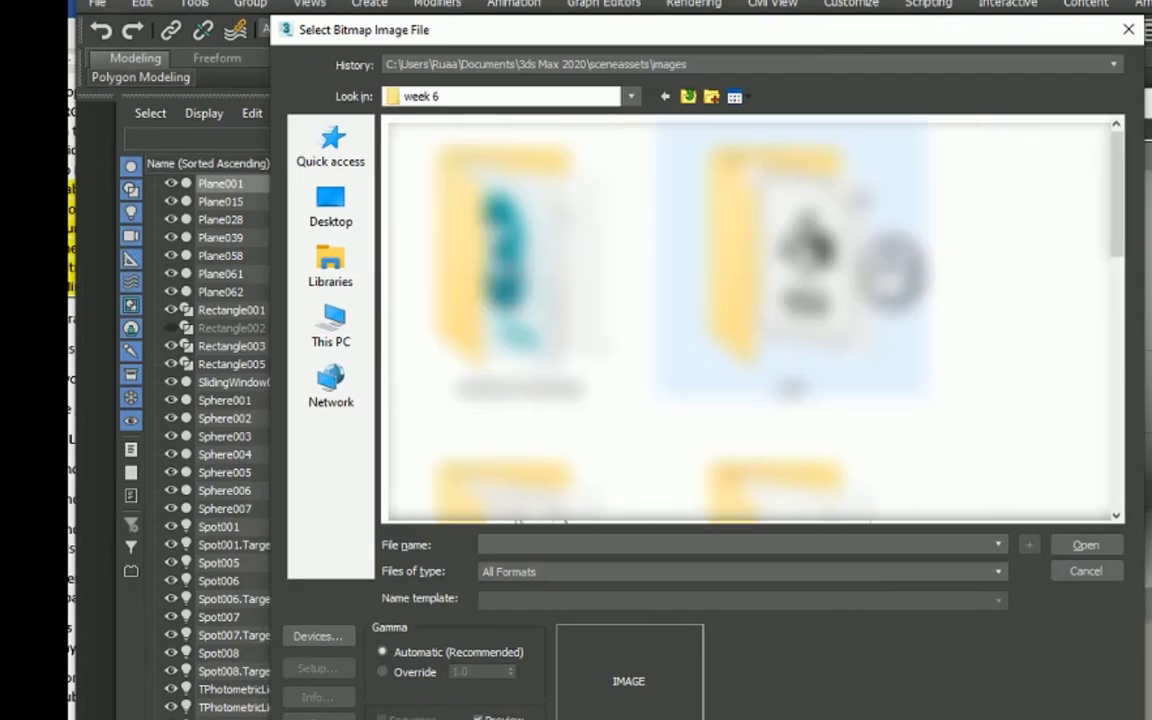
pyautogui.scroll(-5, 962, 241)
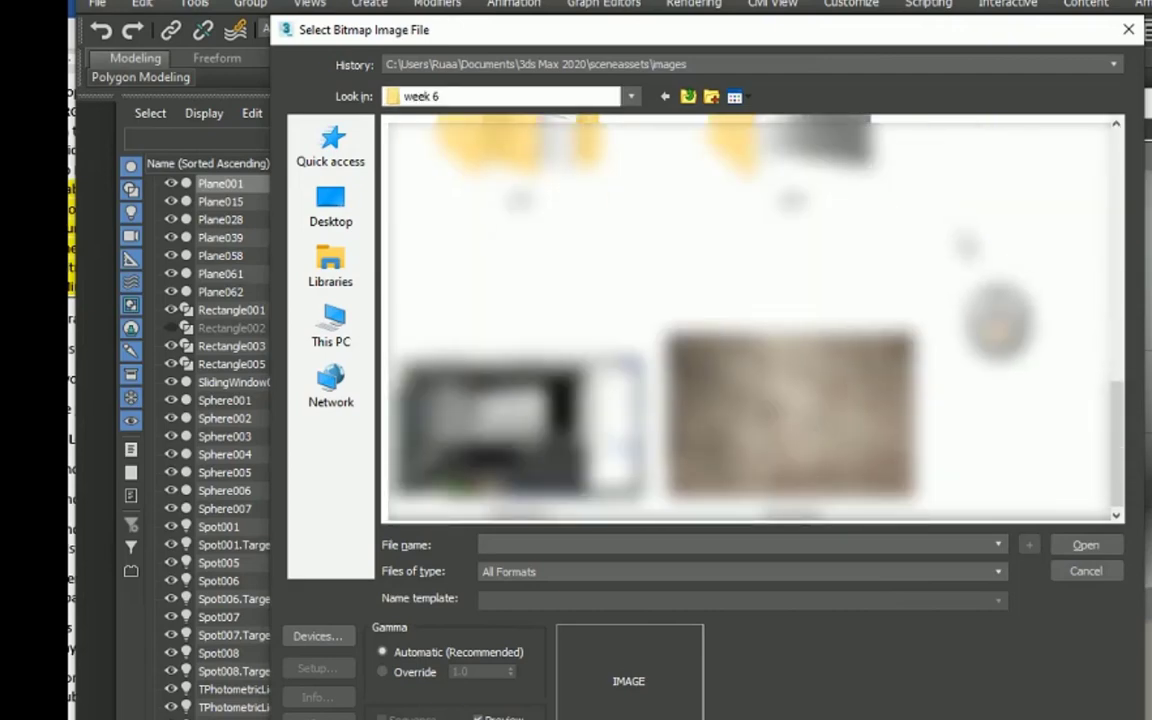
pyautogui.scroll(5, 965, 245)
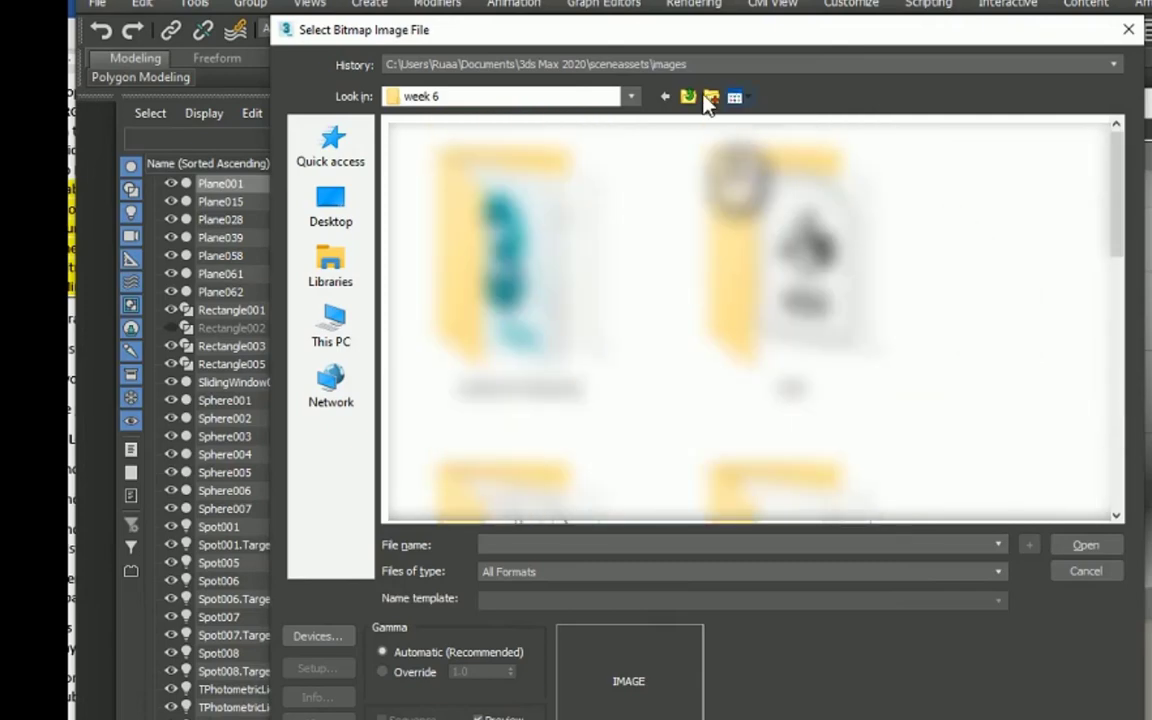
pyautogui.click(686, 97)
# - Load the seamless fine wood laminate texture JPG from the texture folder inside week 5 as the tile bitmap
pyautogui.doubleClick(762, 190)
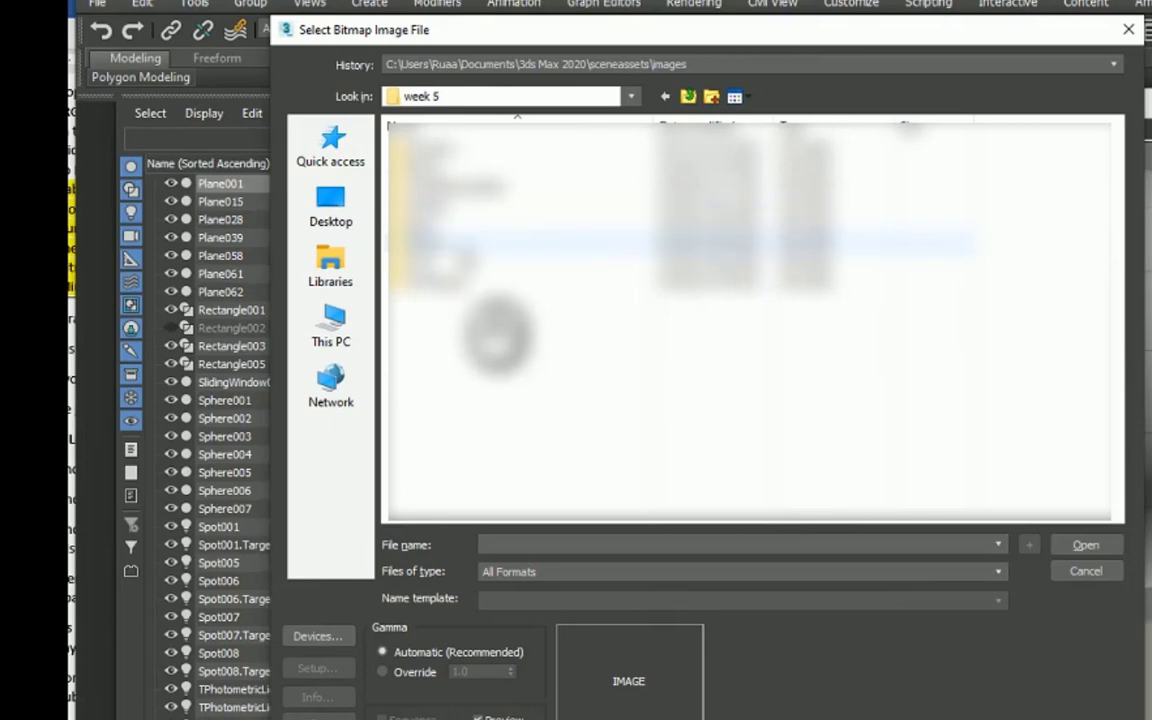
pyautogui.click(451, 242)
pyautogui.doubleClick(451, 242)
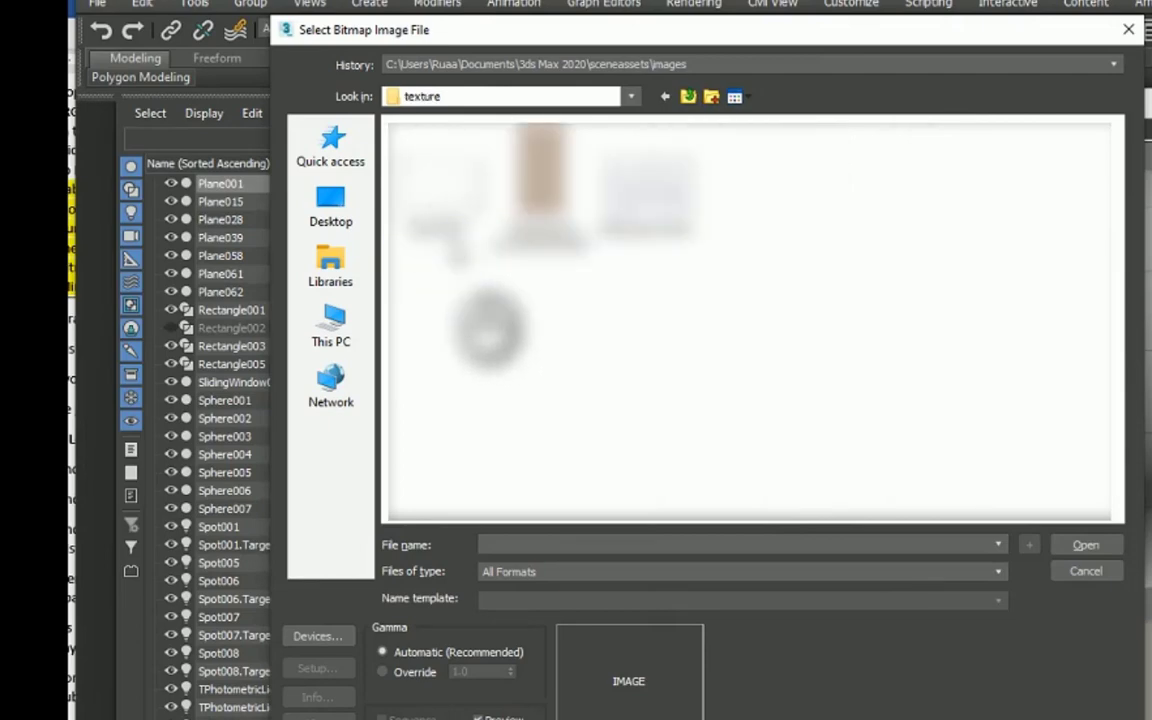
pyautogui.click(563, 176)
pyautogui.doubleClick(563, 176)
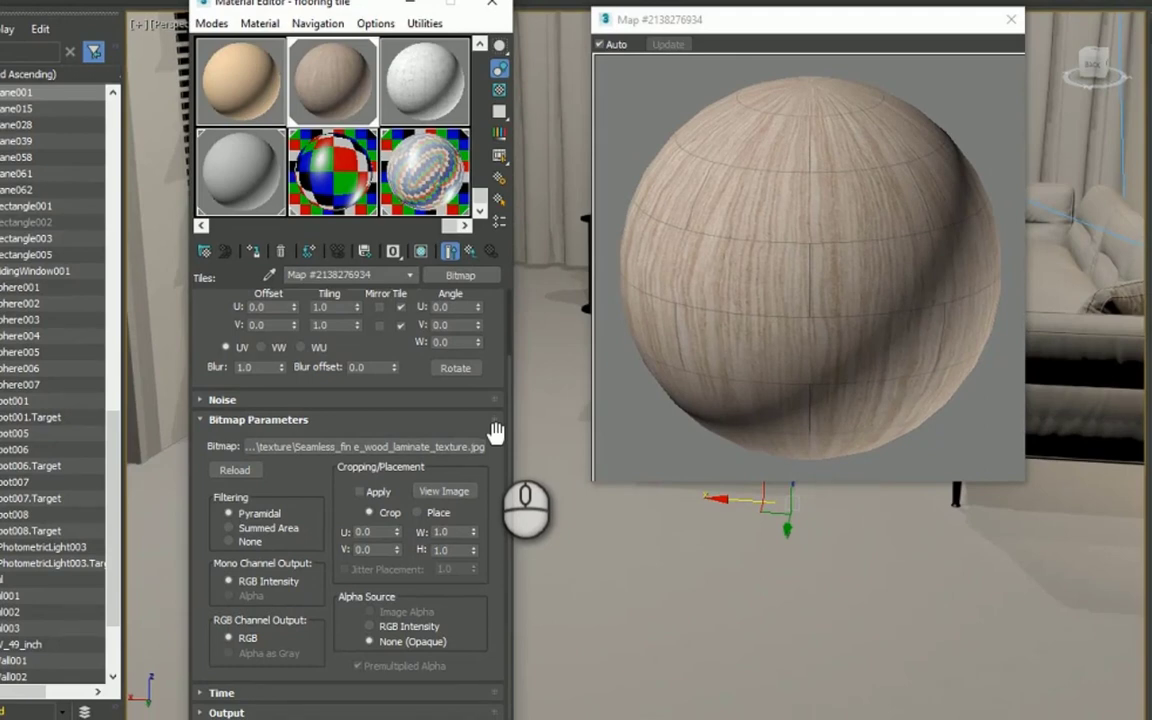
# - Rotate the wood bitmap's mapping freehand to about 125 in U and -355 in V, and set its W angle to 90
pyautogui.scroll(3, 497, 444)
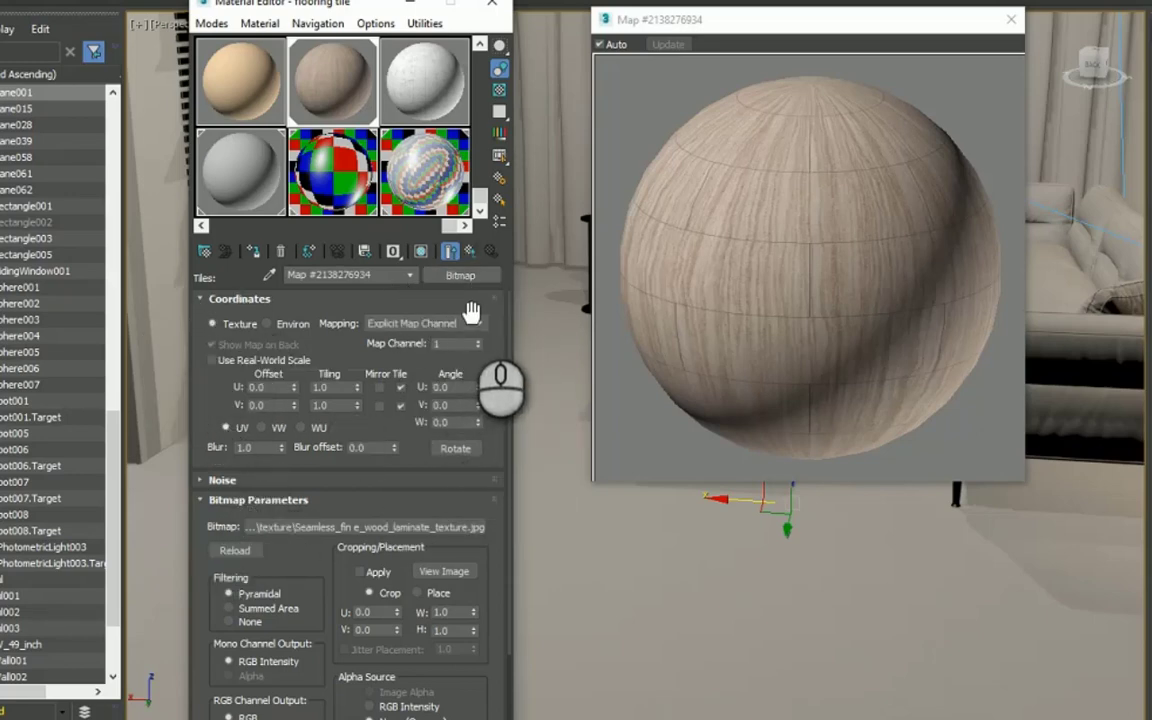
pyautogui.click(455, 448)
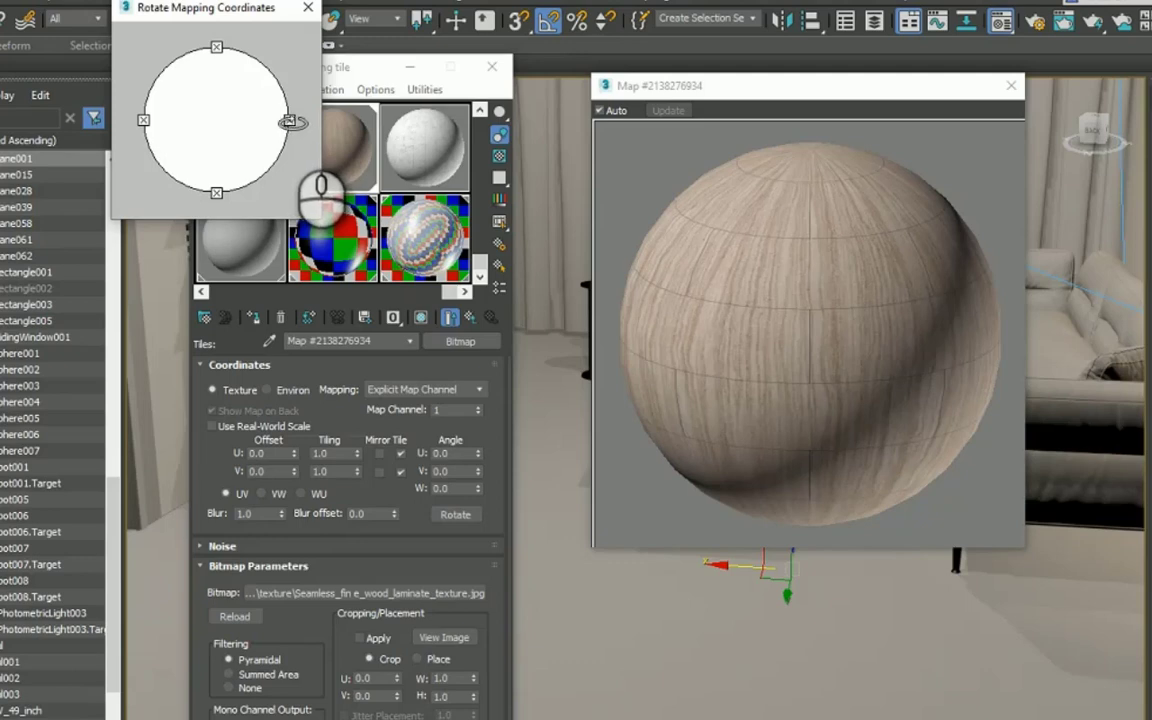
pyautogui.moveTo(289, 121); pyautogui.dragTo(162, 149)
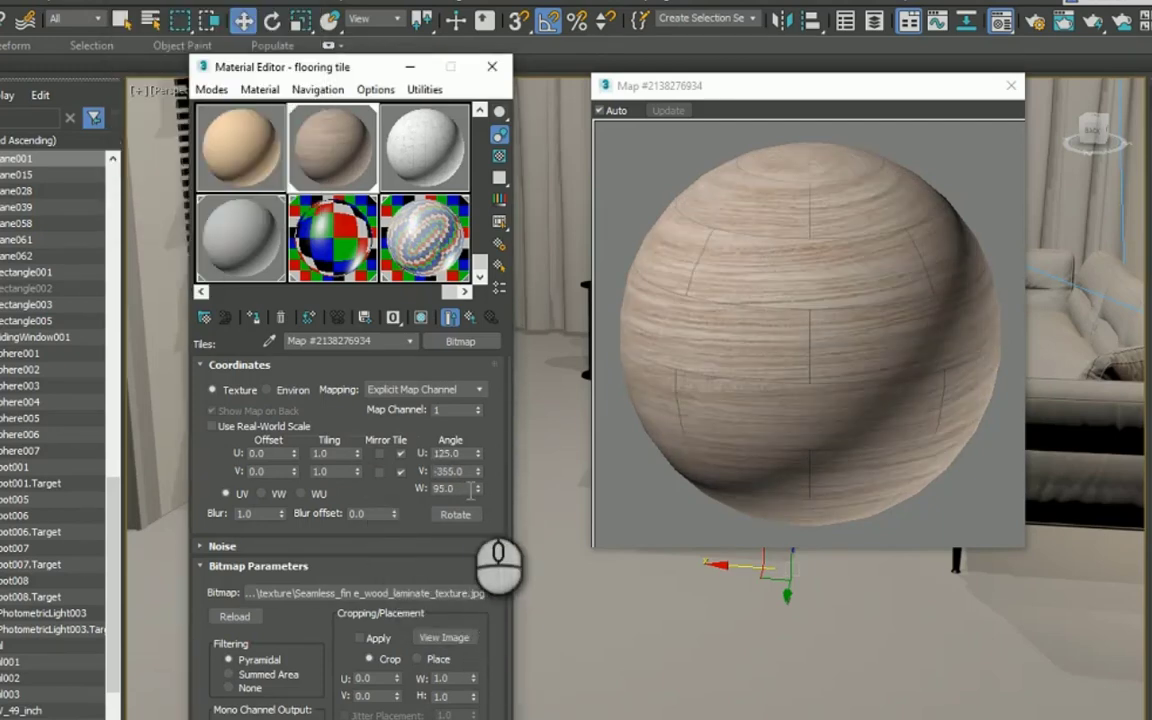
pyautogui.doubleClick(443, 488)
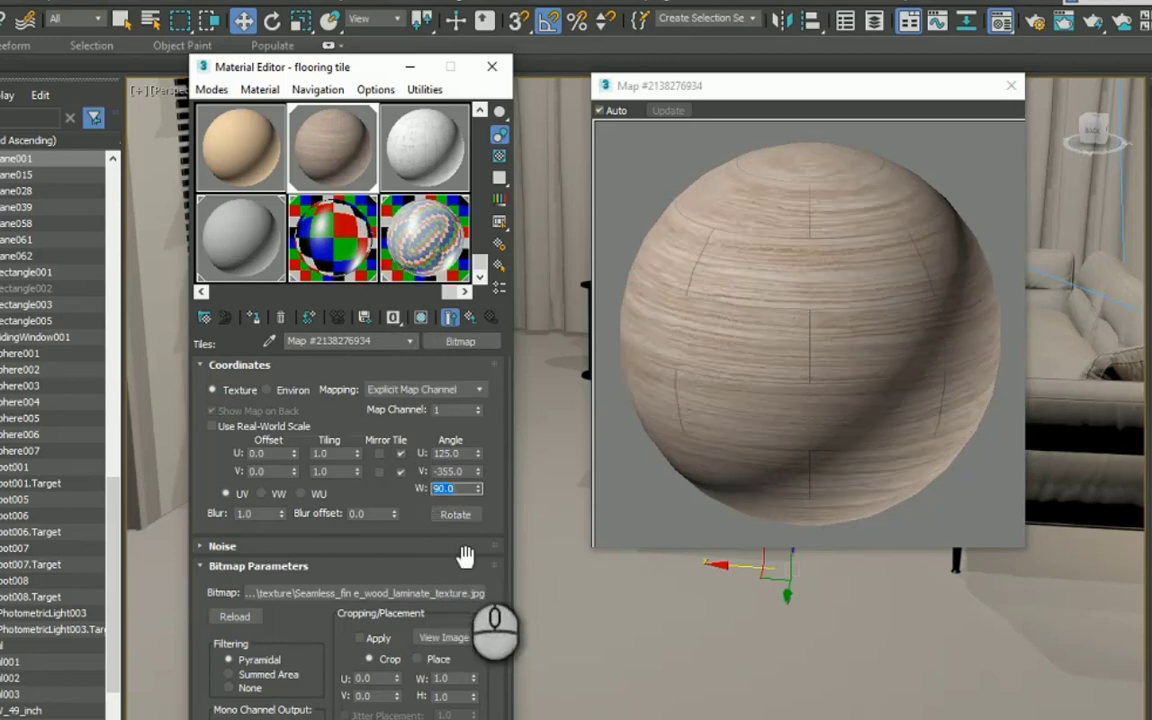
pyautogui.click(421, 499)
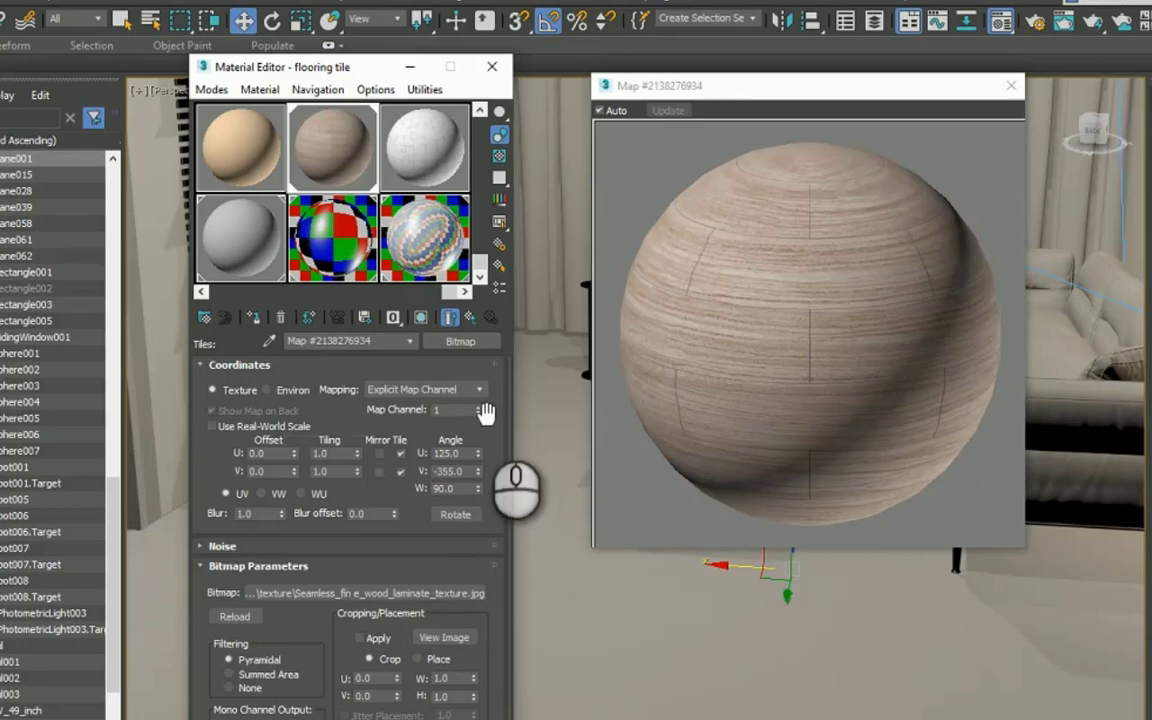
# - Return through the Tiles map to the top level of the flooring tile material and close the enlarged preview
pyautogui.click(478, 322)
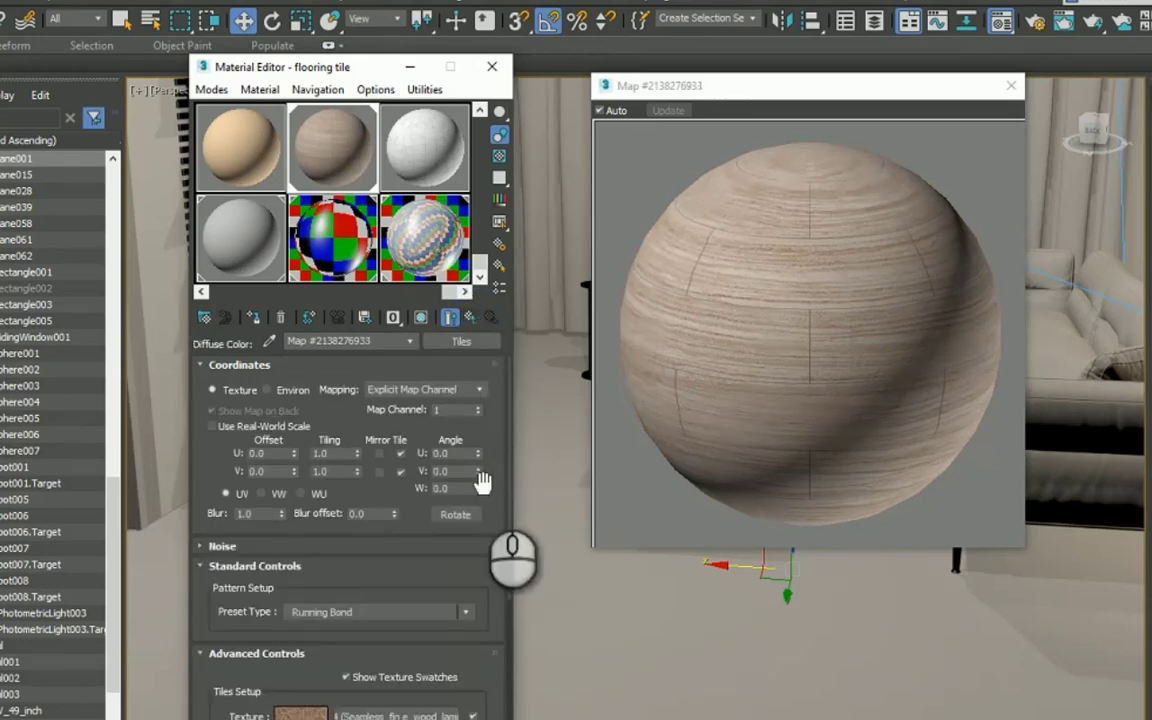
pyautogui.scroll(-5, 497, 590)
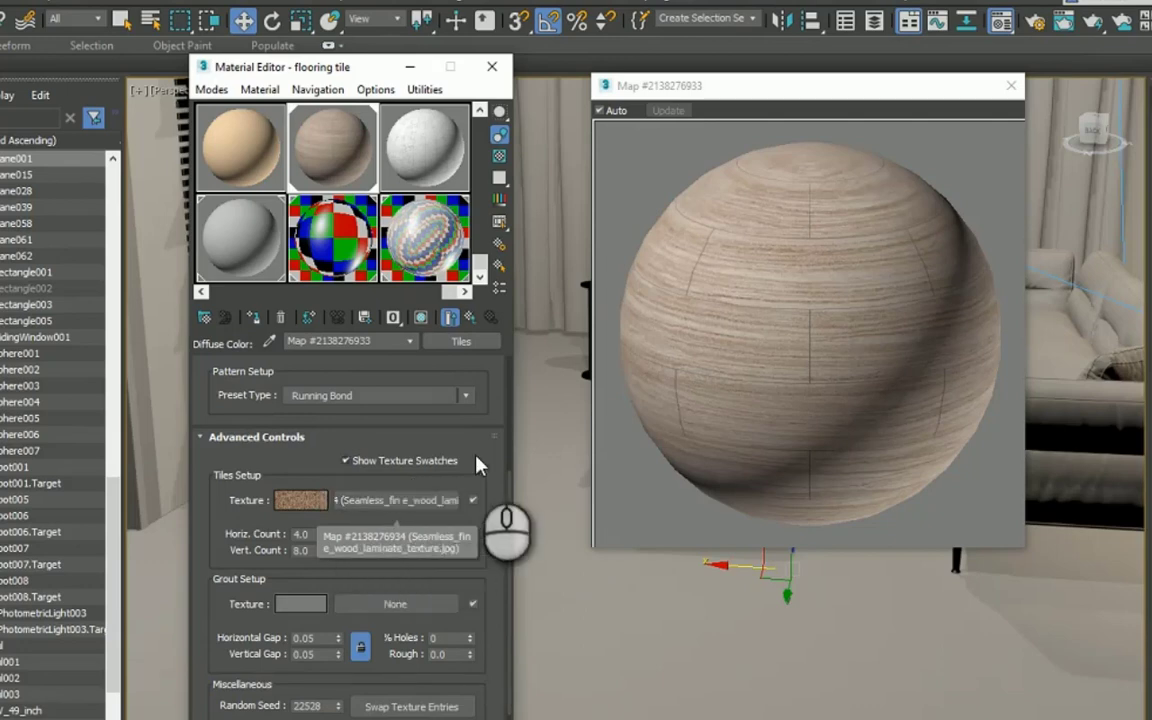
pyautogui.scroll(3, 505, 457)
pyautogui.scroll(2, 507, 457)
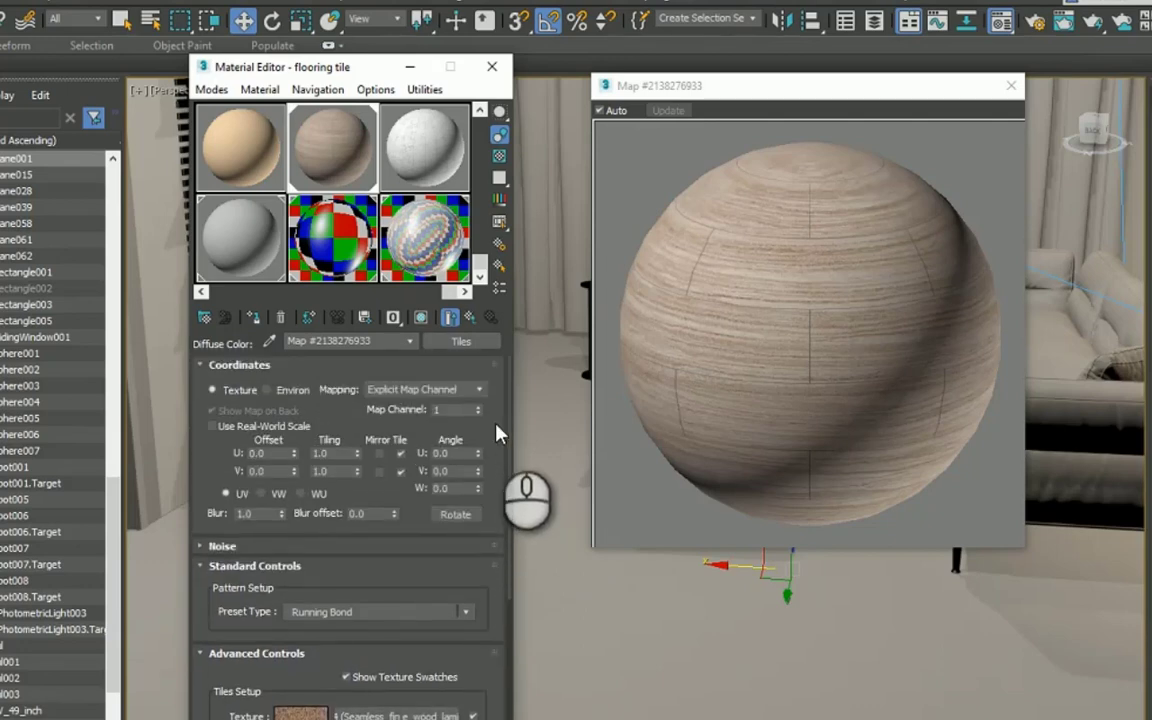
pyautogui.click(470, 318)
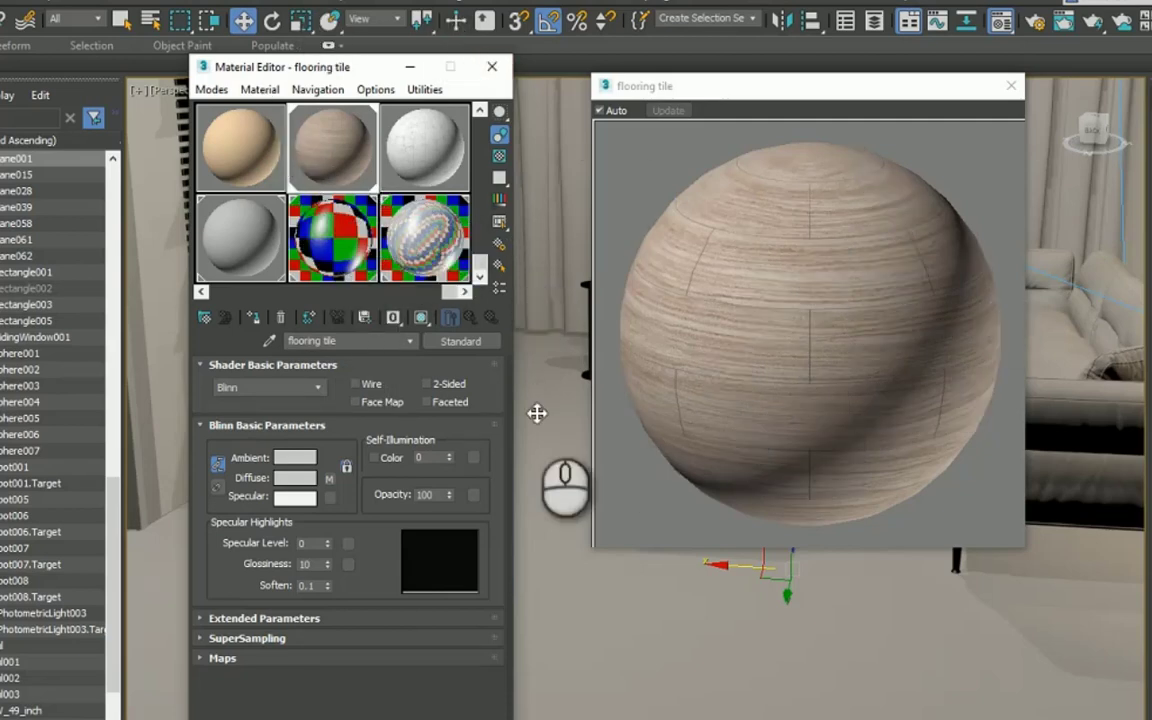
pyautogui.click(1009, 87)
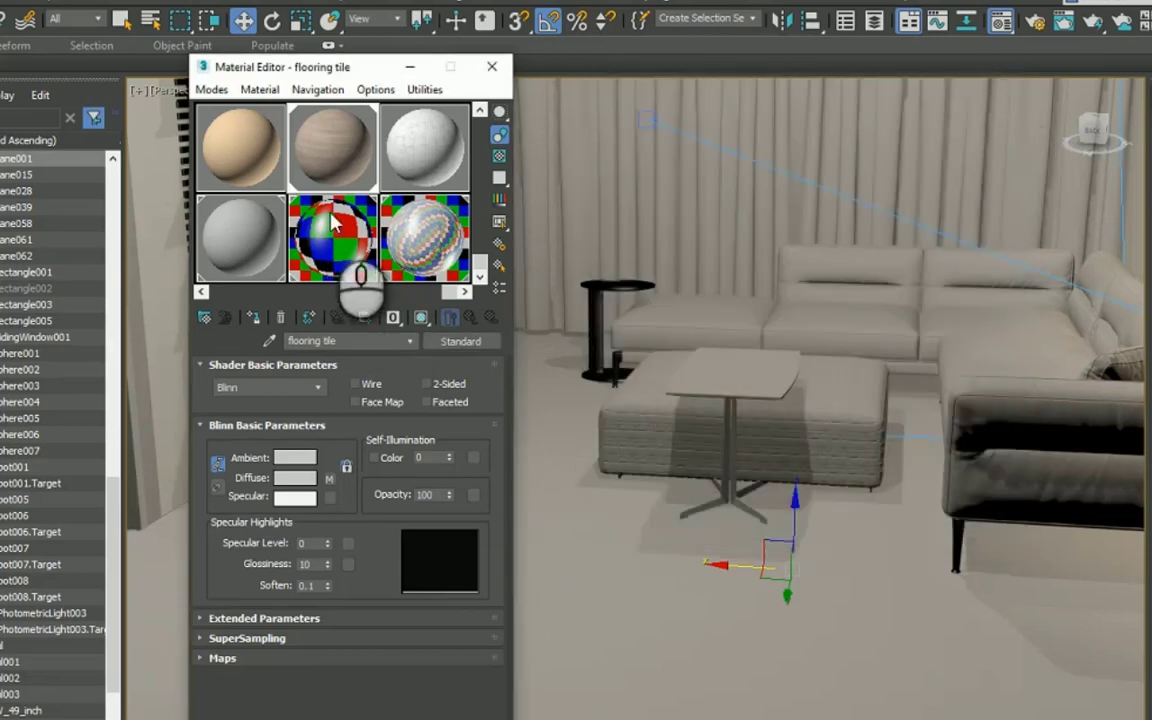
# - Assign the flooring tile material to the selected floor plane and show the shaded material in the viewport
pyautogui.click(669, 622)
pyautogui.click(255, 319)
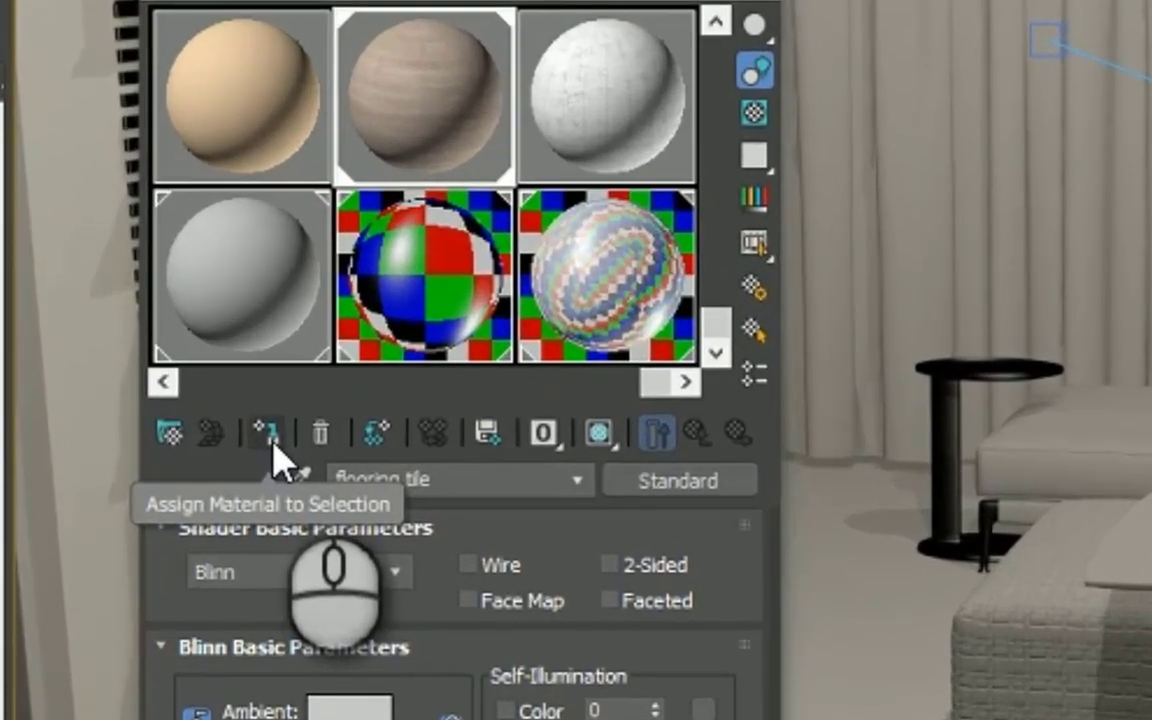
pyautogui.click(277, 450)
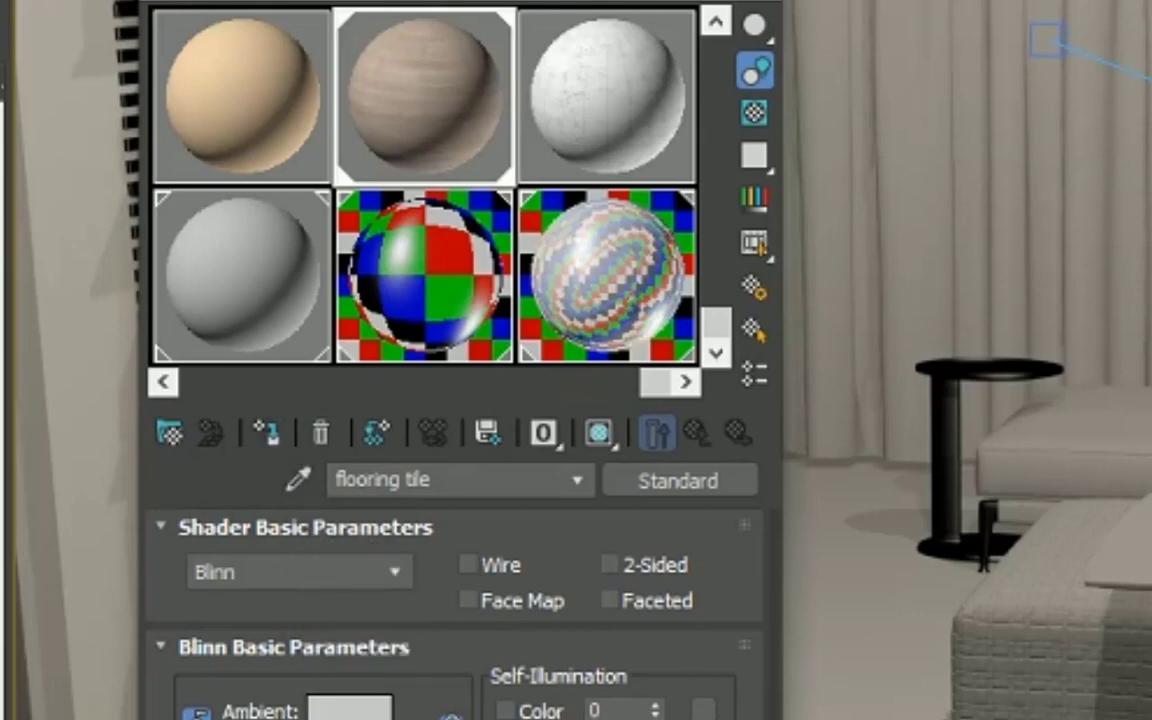
pyautogui.click(601, 433)
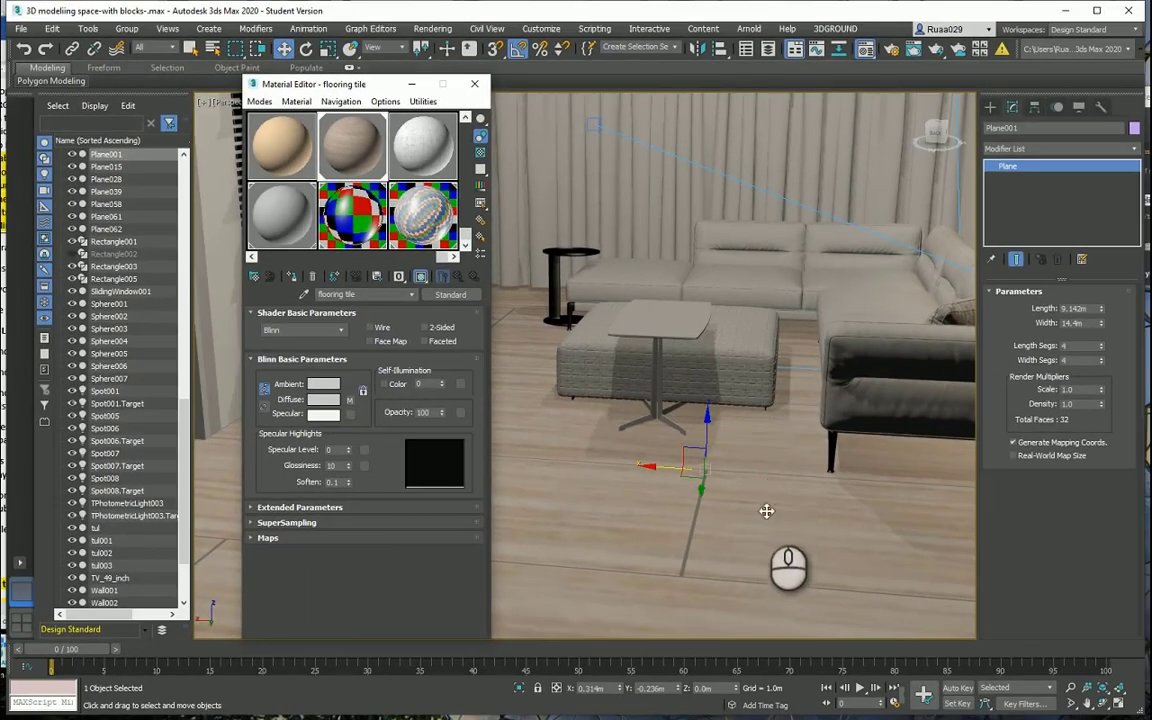
# - Open the flooring material's diffuse Tiles map and display its enlarged sample preview beside the Material Editor
pyautogui.moveTo(323, 86); pyautogui.dragTo(206, 70)
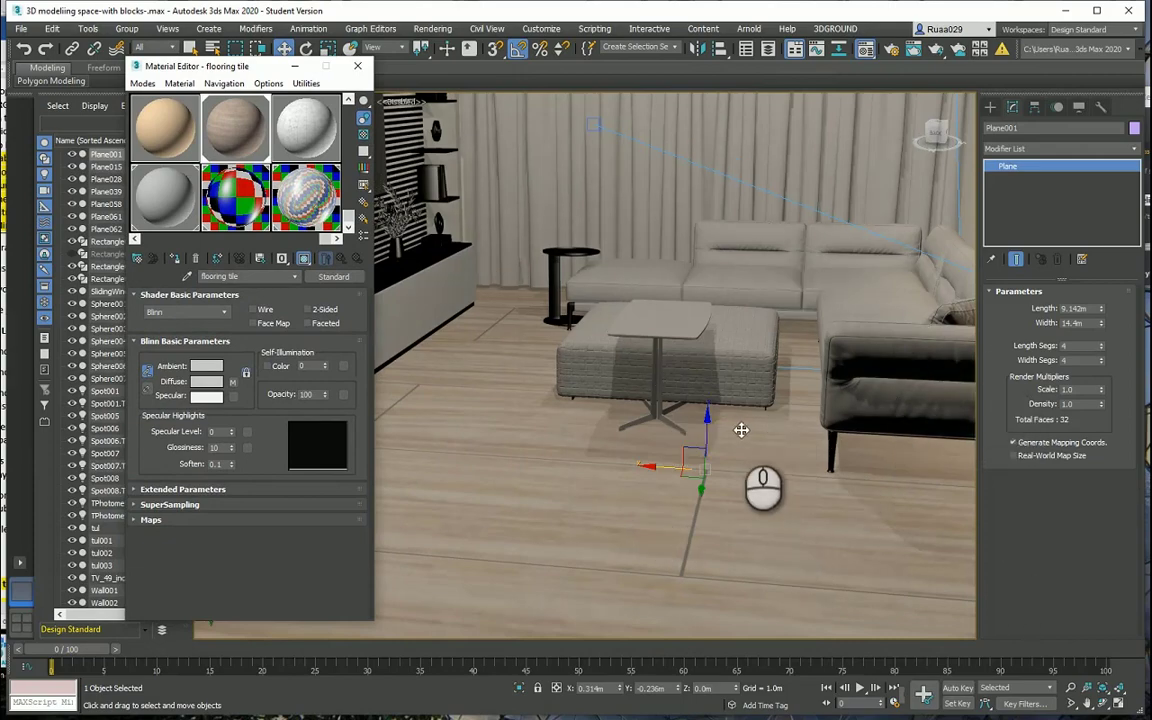
pyautogui.moveTo(741, 430); pyautogui.dragTo(689, 442, button='middle')
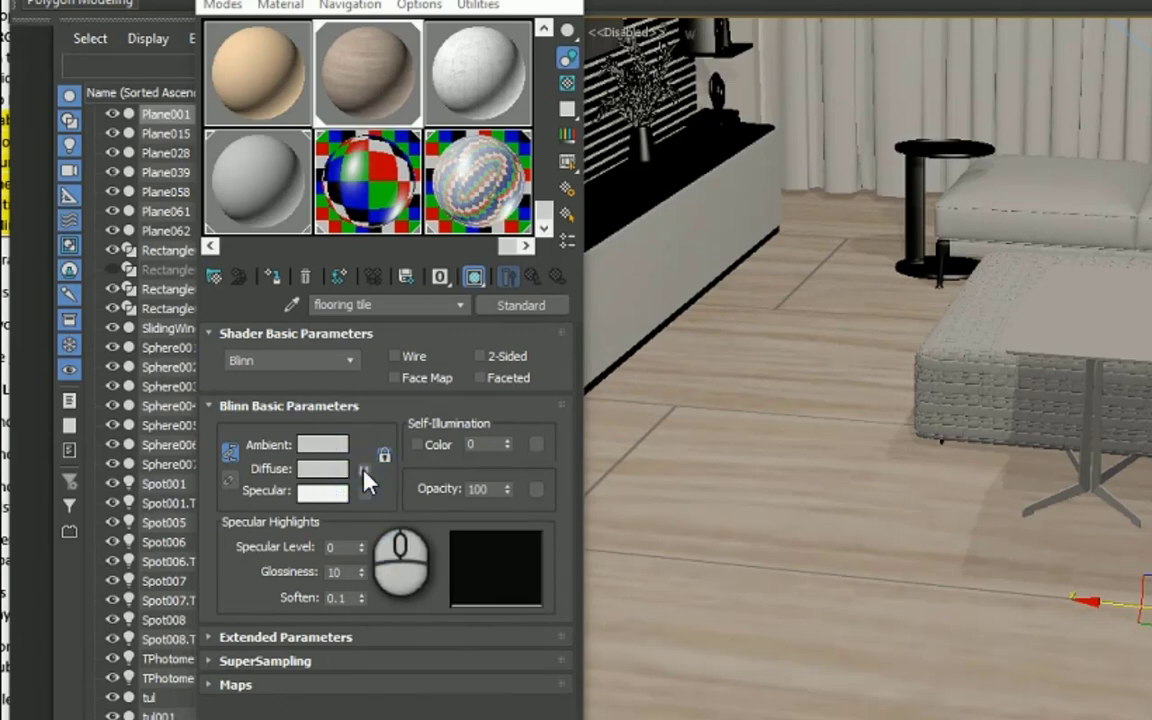
pyautogui.click(364, 470)
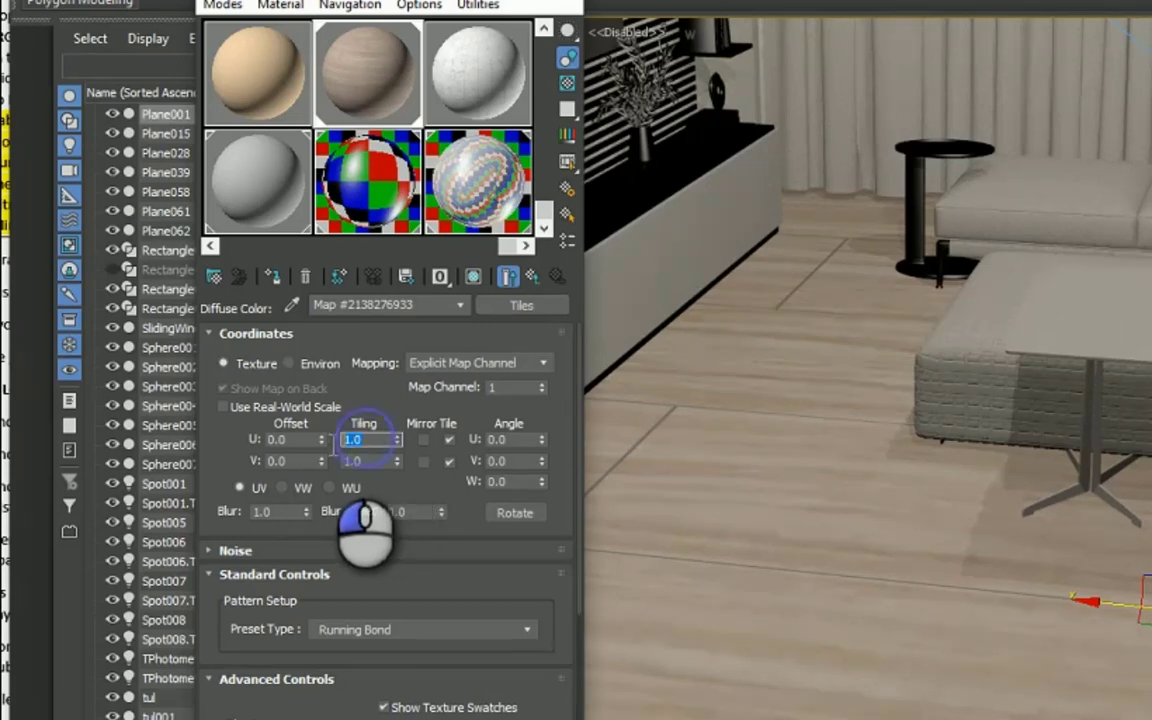
pyautogui.doubleClick(410, 102)
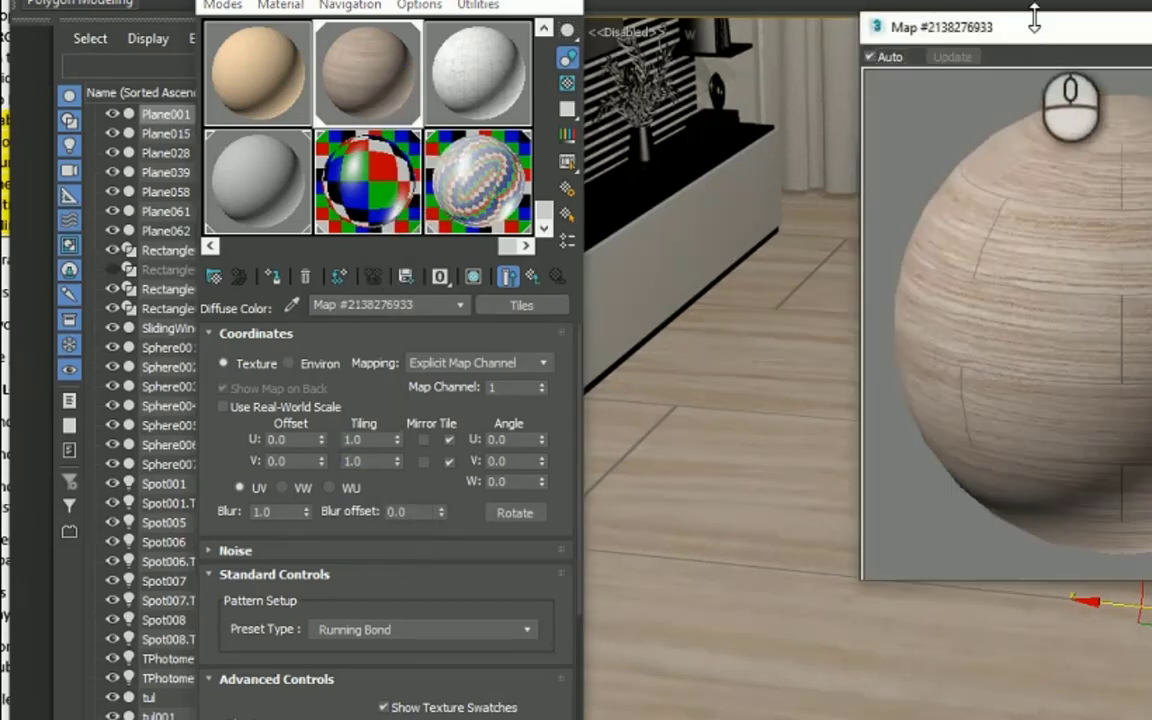
pyautogui.moveTo(1040, 27); pyautogui.dragTo(874, 16)
# - Set the Tiles map's U and V tiling to 2 and move the preview clear of the floor
pyautogui.doubleClick(375, 440)
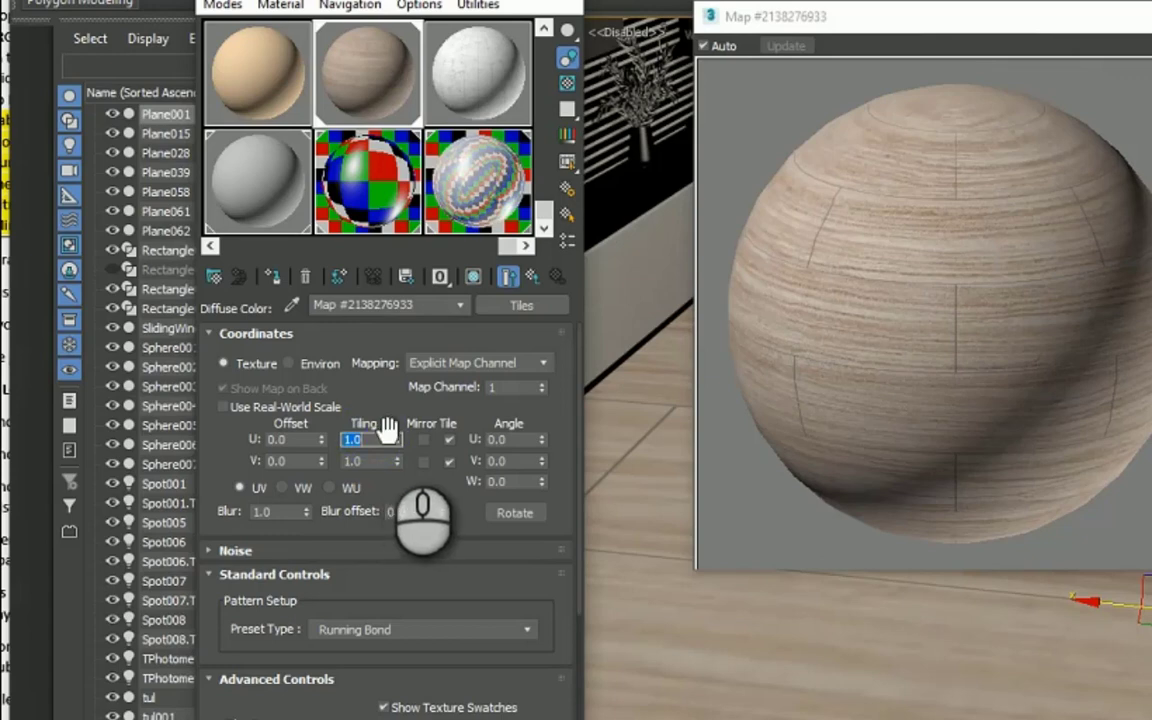
pyautogui.write('2')
pyautogui.doubleClick(365, 461)
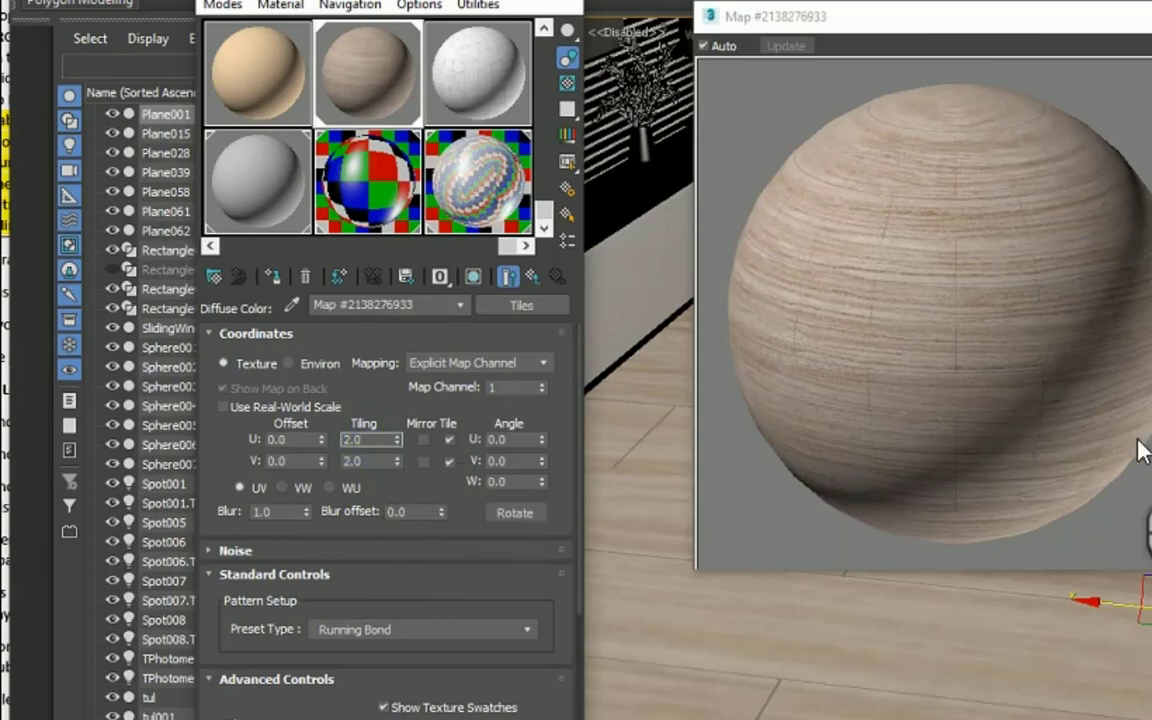
pyautogui.moveTo(965, 25); pyautogui.dragTo(1149, 5)
# - Set the Tiles map's U and V tiling to 5 and inspect the floor planks in the viewport
pyautogui.doubleClick(352, 440)
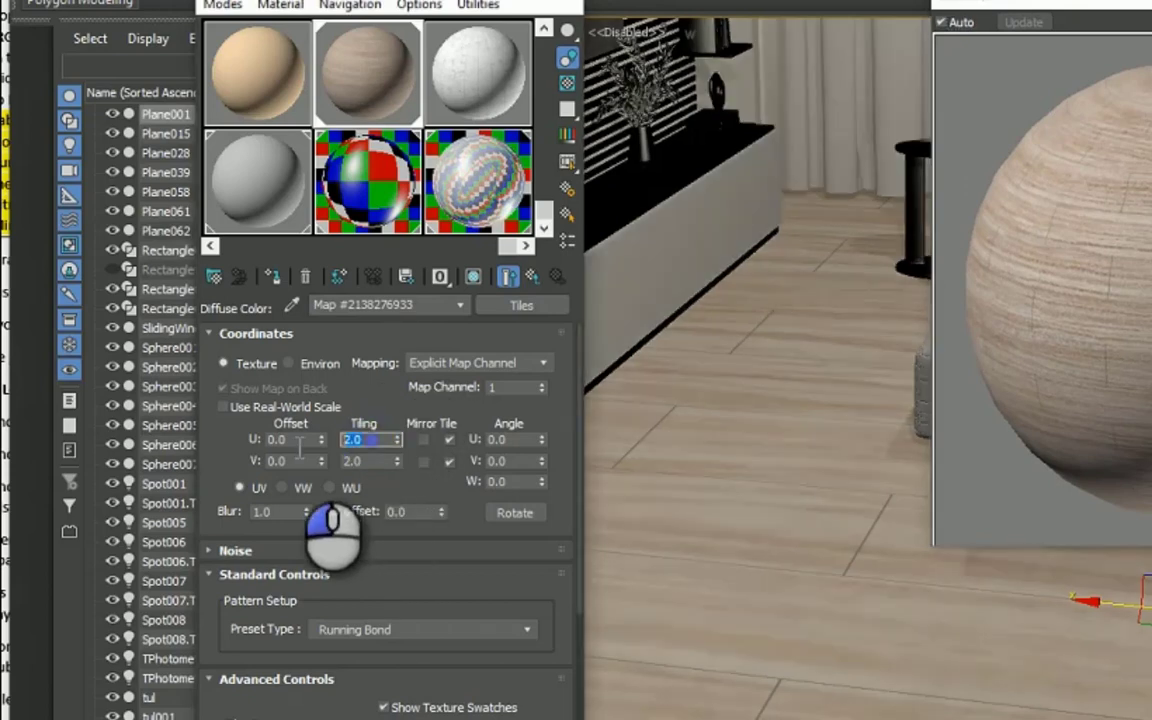
pyautogui.write('5')
pyautogui.press('Tab')
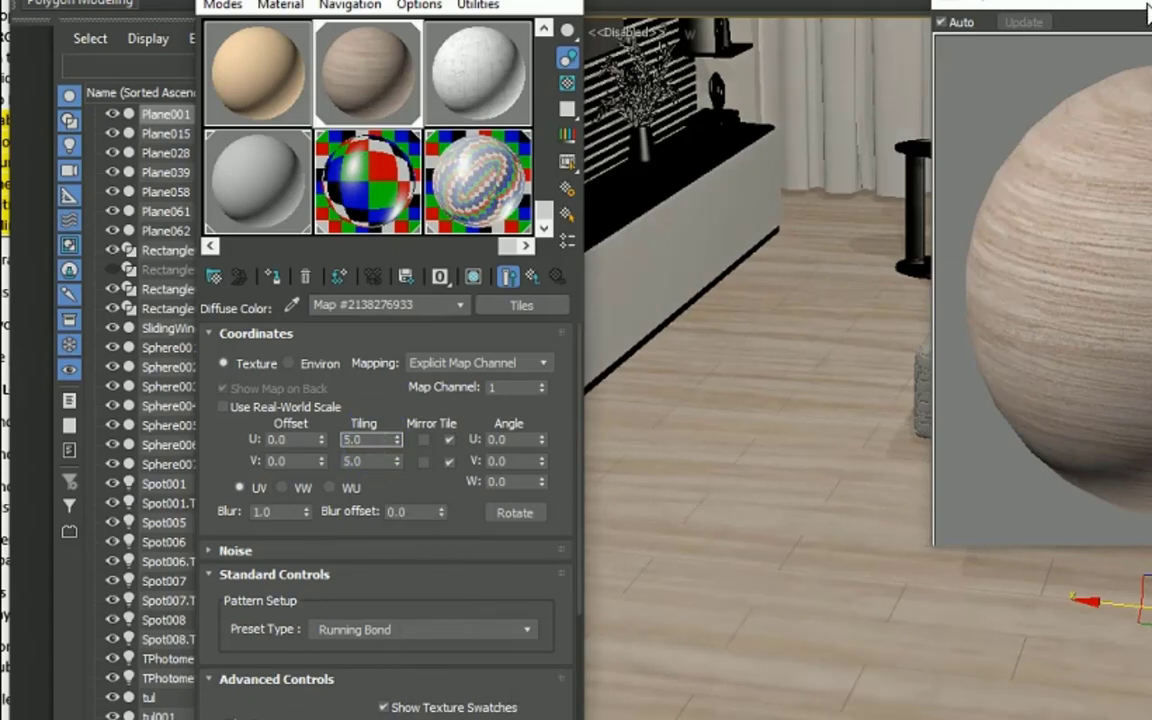
pyautogui.moveTo(1151, 4)
pyautogui.mouseDown()
pyautogui.moveTo(764, 16)
pyautogui.moveTo(1144, 0)
pyautogui.mouseUp()
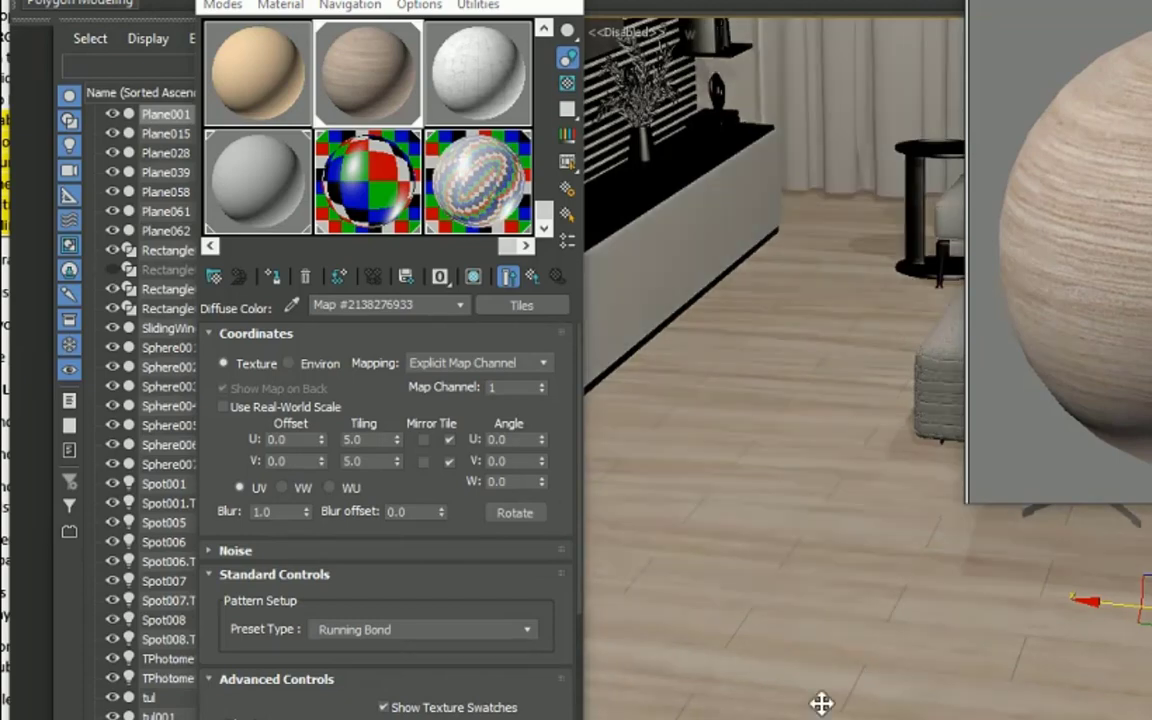
pyautogui.keyDown('alt'); pyautogui.moveTo(820, 701); pyautogui.dragTo(710, 599, button='middle'); pyautogui.keyUp('alt')
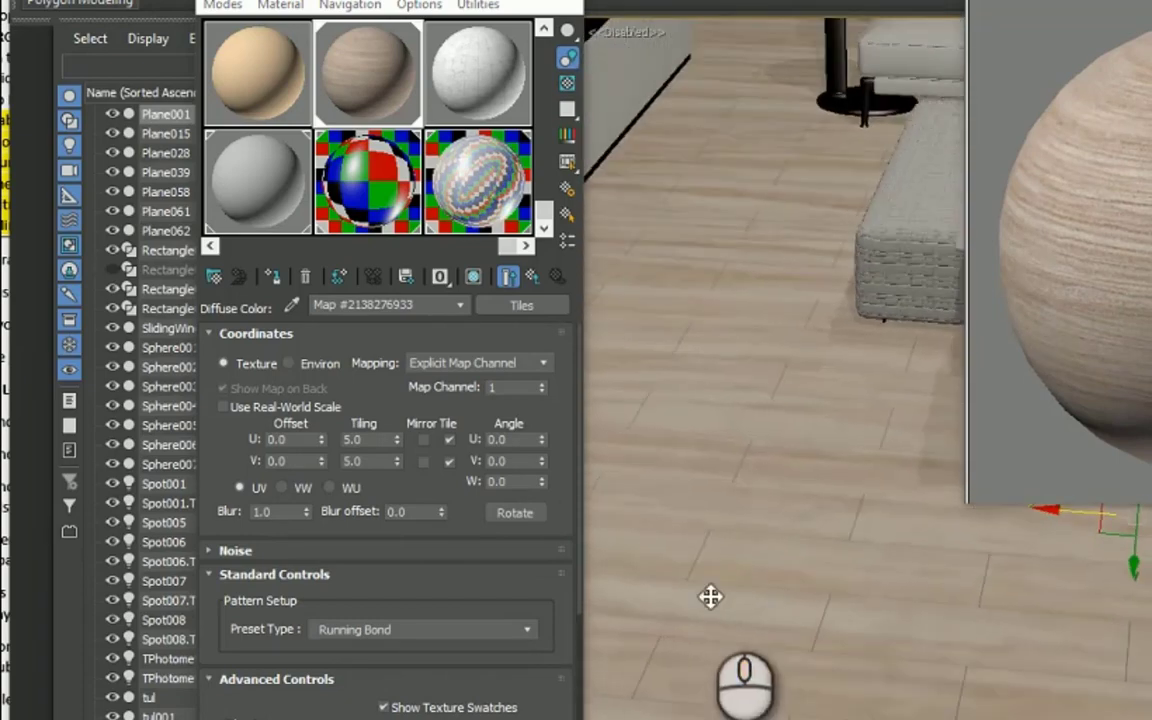
# - Set the Tiles map's U and V tiling to 8 and check the plank size on the floor
pyautogui.click(364, 439)
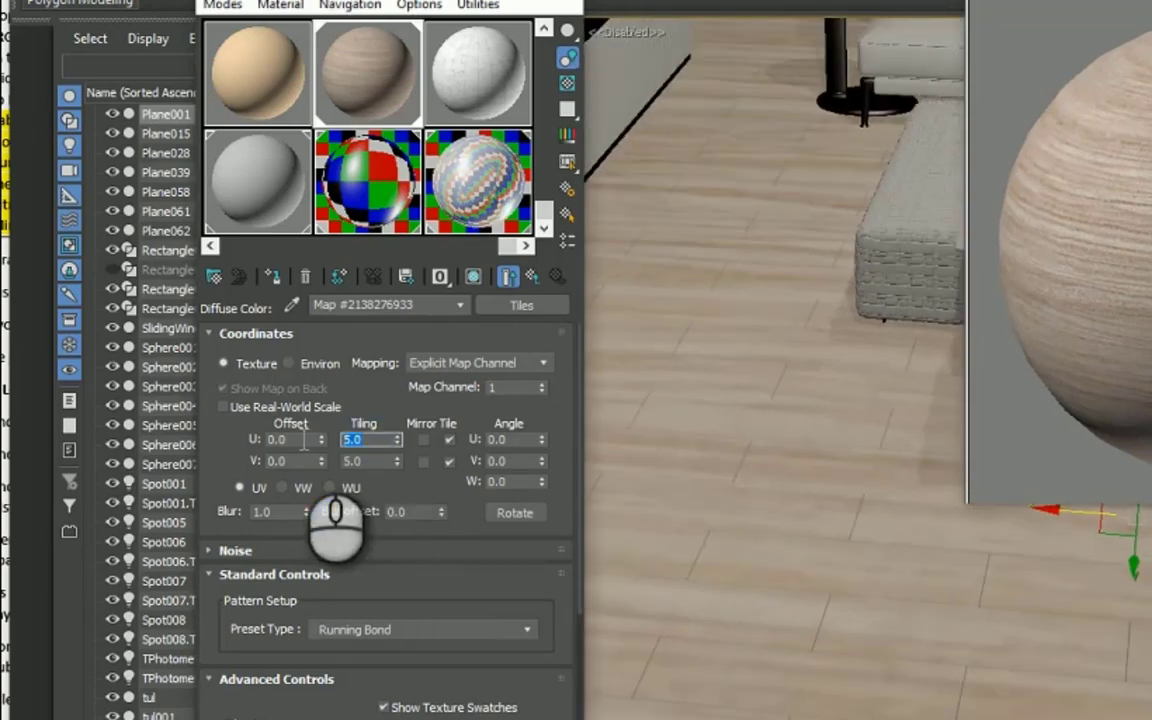
pyautogui.write('8')
pyautogui.press('Tab')
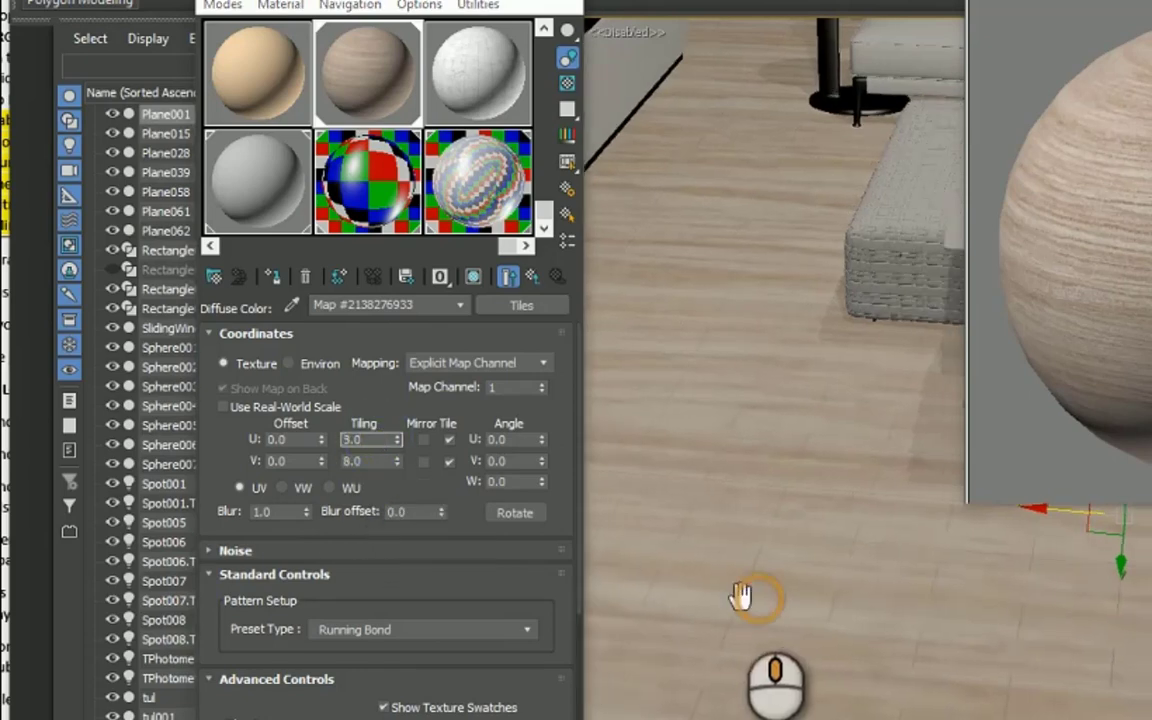
pyautogui.scroll(-3, 727, 604)
pyautogui.scroll(6, 840, 550)
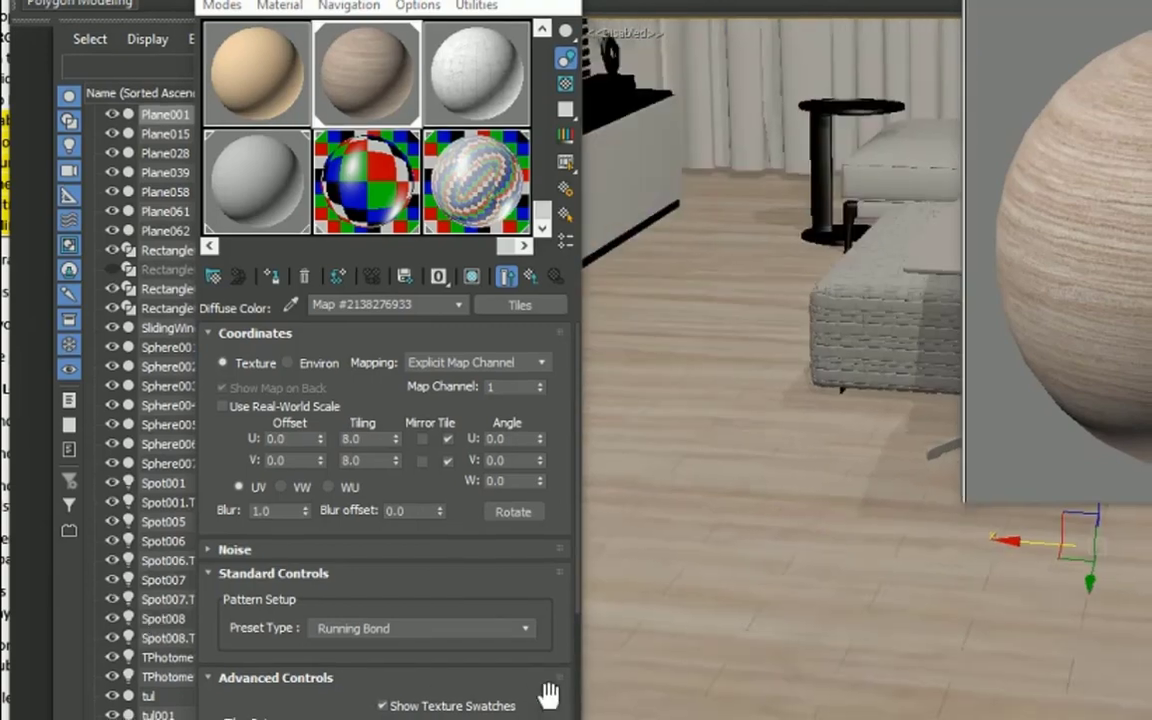
# - Reduce the horizontal tile count to 3 in the Tiles map's Tiles Setup and check the longer planks
pyautogui.scroll(-3, 550, 697)
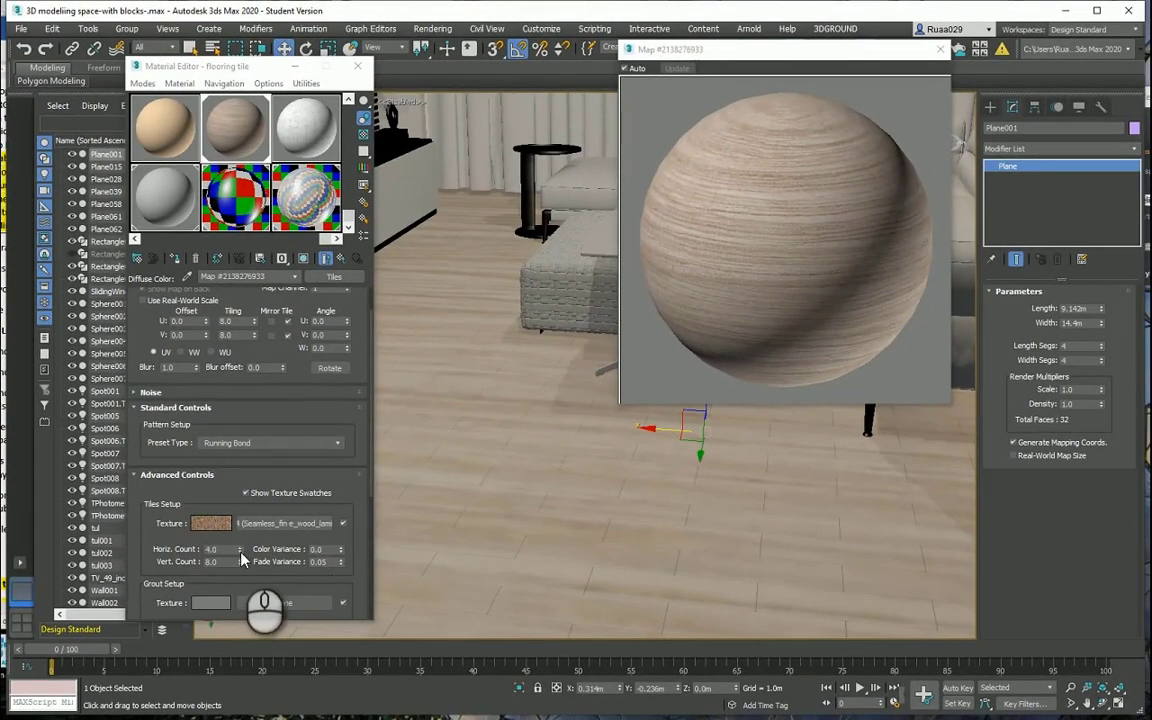
pyautogui.click(240, 552)
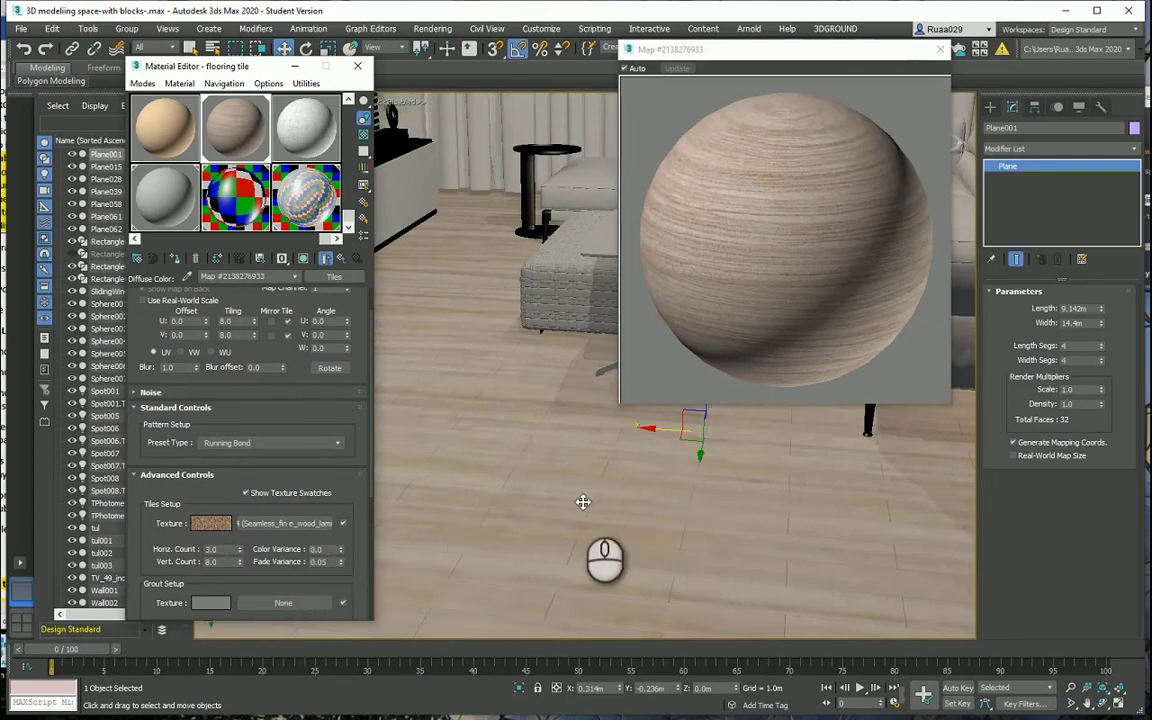
pyautogui.keyDown('alt'); pyautogui.moveTo(581, 501); pyautogui.dragTo(530, 468, button='middle'); pyautogui.keyUp('alt')
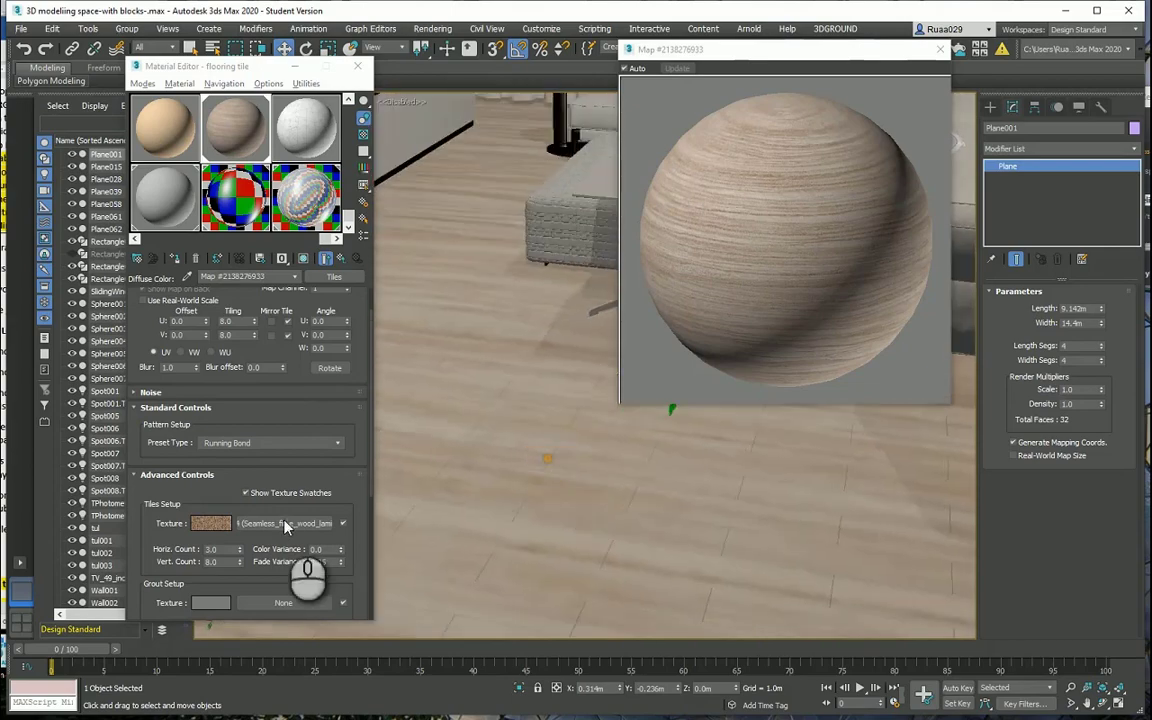
# - Set the horizontal and vertical grout gaps to 0.1 and inspect the plank joints around the living room floor
pyautogui.scroll(-6, 443, 583)
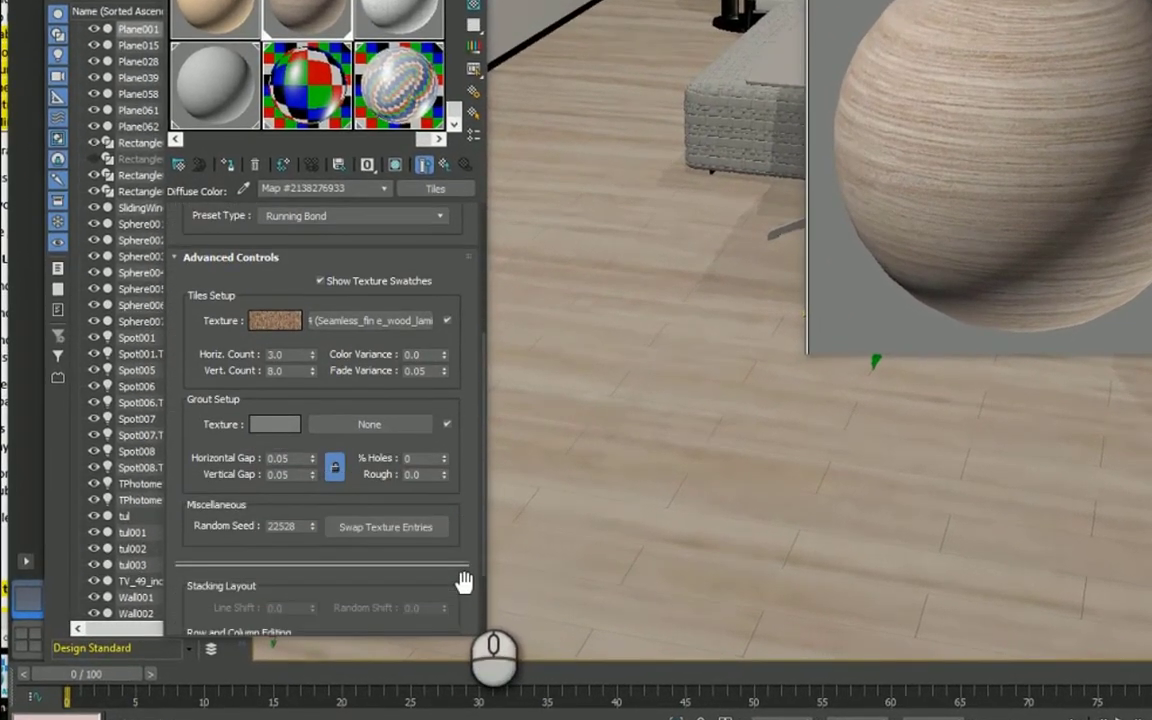
pyautogui.moveTo(731, 329); pyautogui.dragTo(738, 377, button='middle')
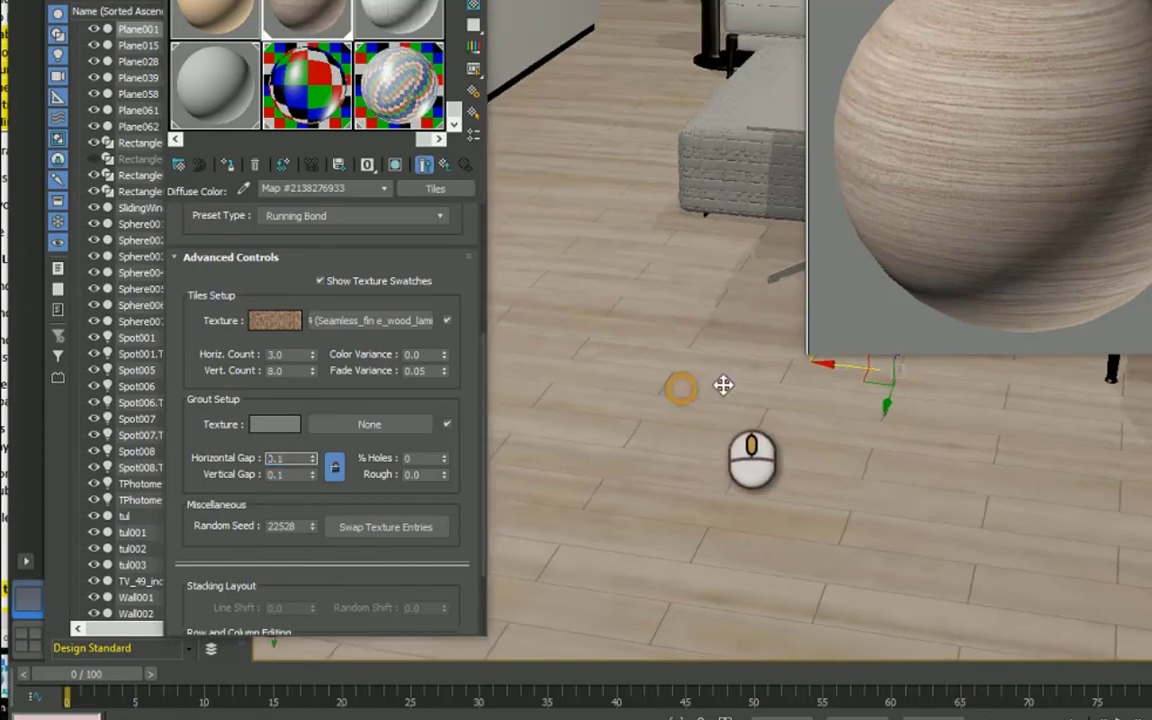
pyautogui.moveTo(725, 386); pyautogui.dragTo(757, 487, button='middle')
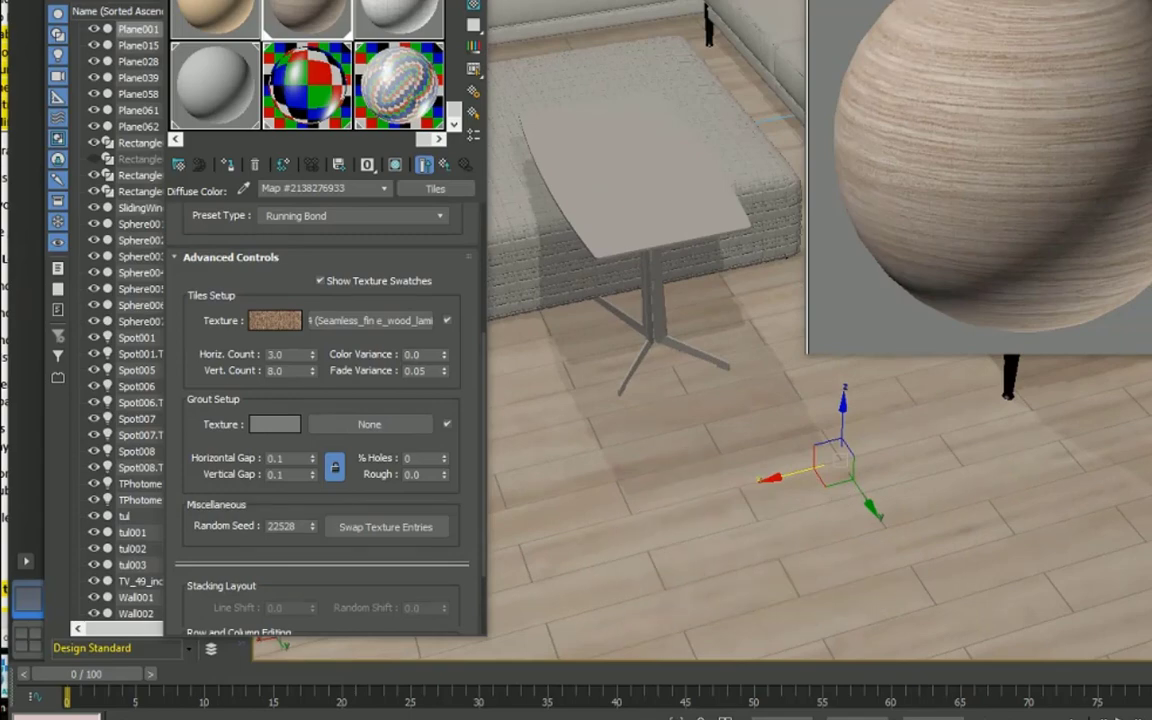
pyautogui.keyDown('alt'); pyautogui.moveTo(918, 481); pyautogui.dragTo(805, 427, button='middle'); pyautogui.keyUp('alt')
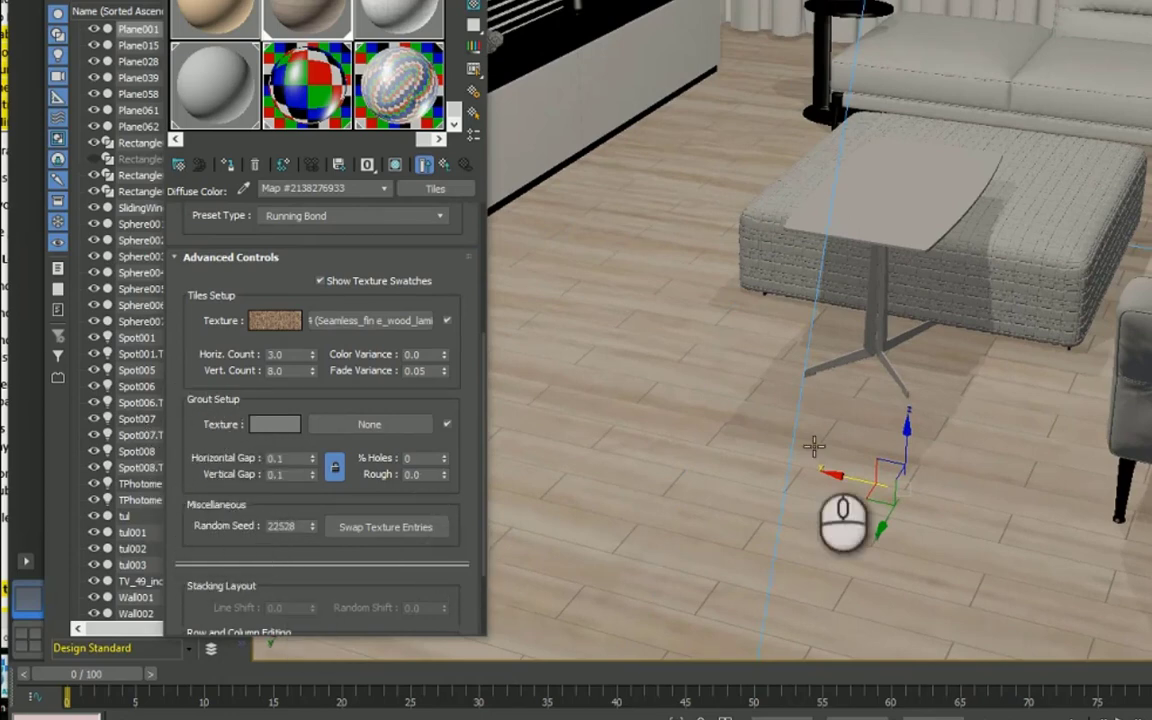
# - Try grout gaps of 0.5, settle on 0.05 for both directions, and close the Material Editor
pyautogui.doubleClick(295, 458)
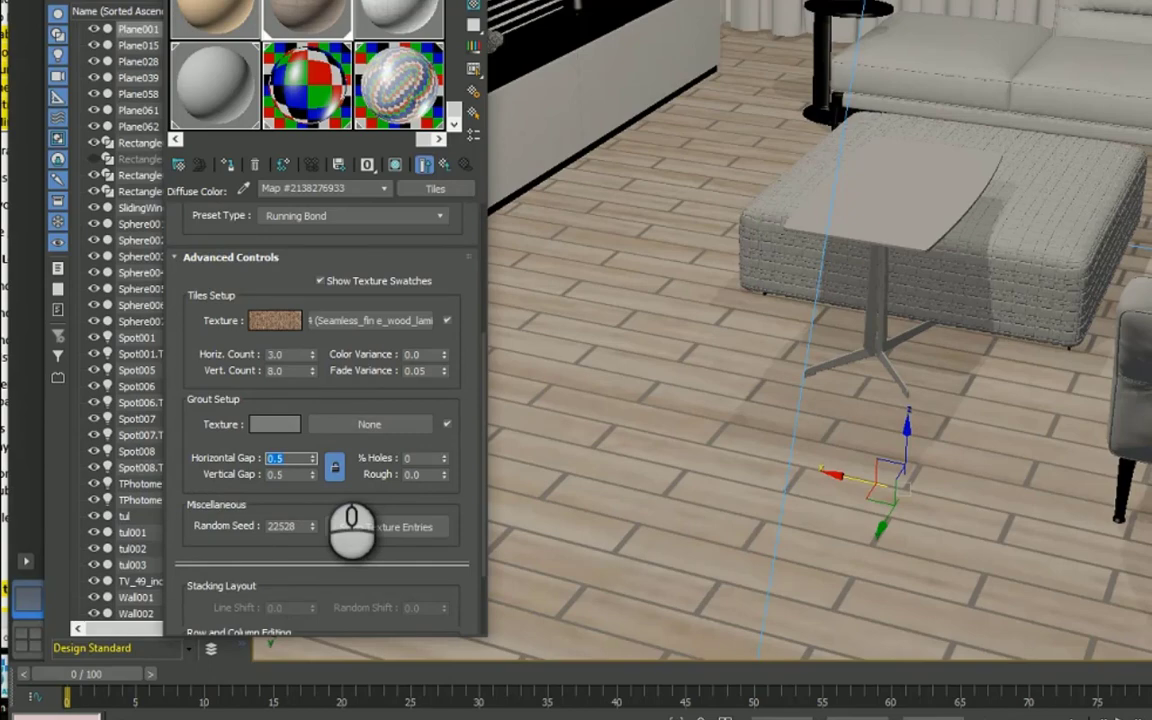
pyautogui.press('Return')
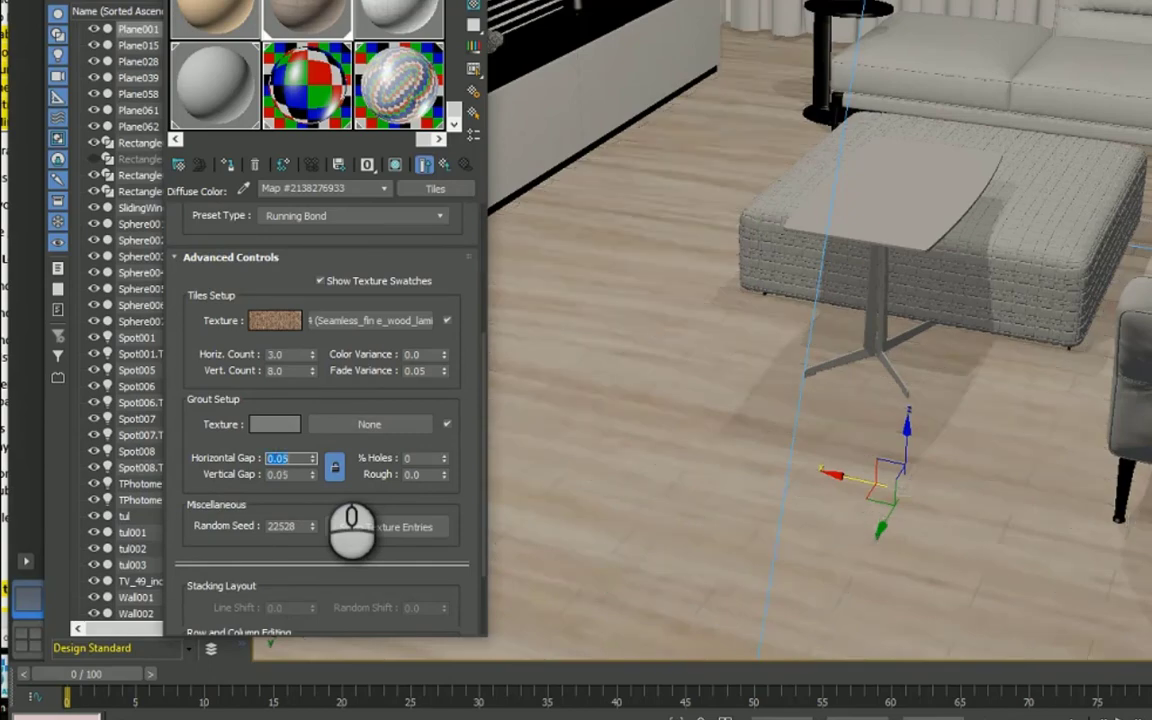
pyautogui.moveTo(727, 438); pyautogui.dragTo(839, 370, button='middle')
pyautogui.click(462, 0)
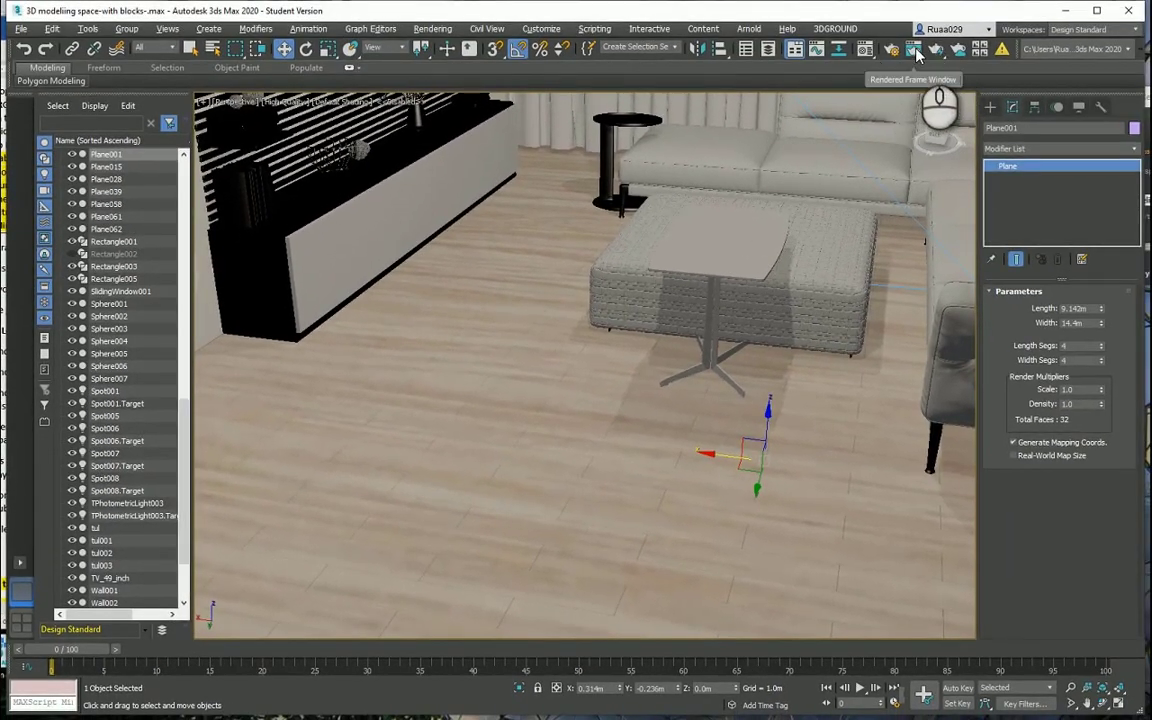
# - Open the Rendered Frame Window and try a render of the full perspective view, cancelling it
pyautogui.click(901, 52)
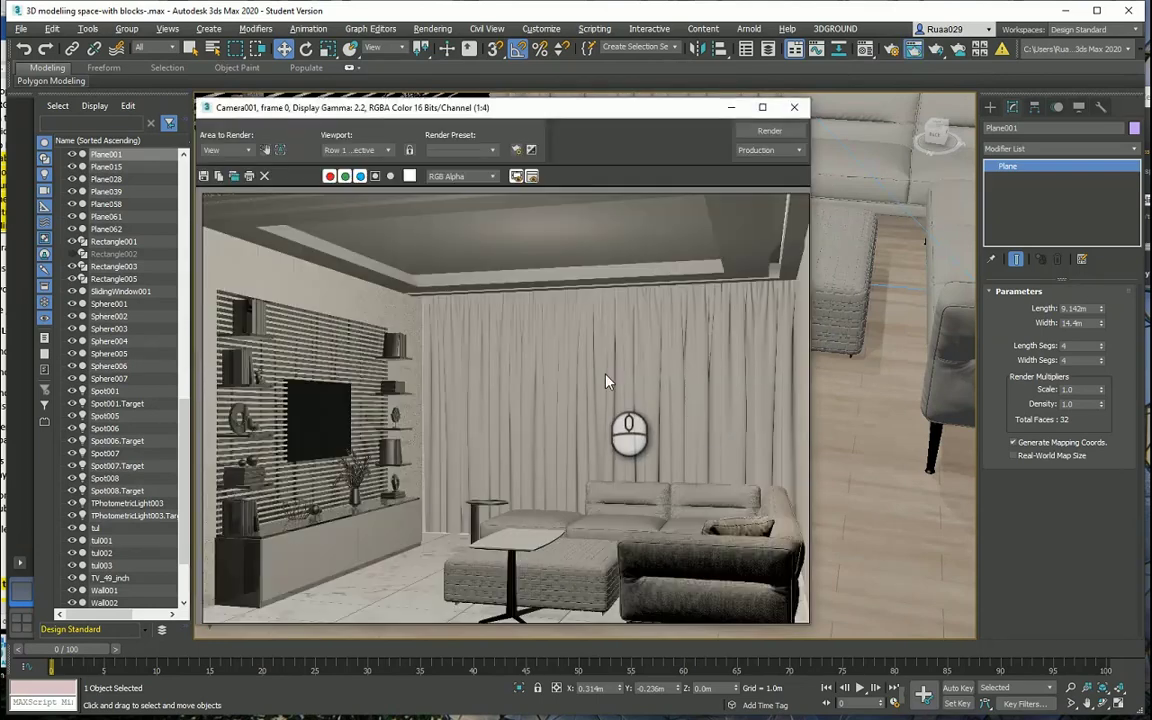
pyautogui.click(768, 130)
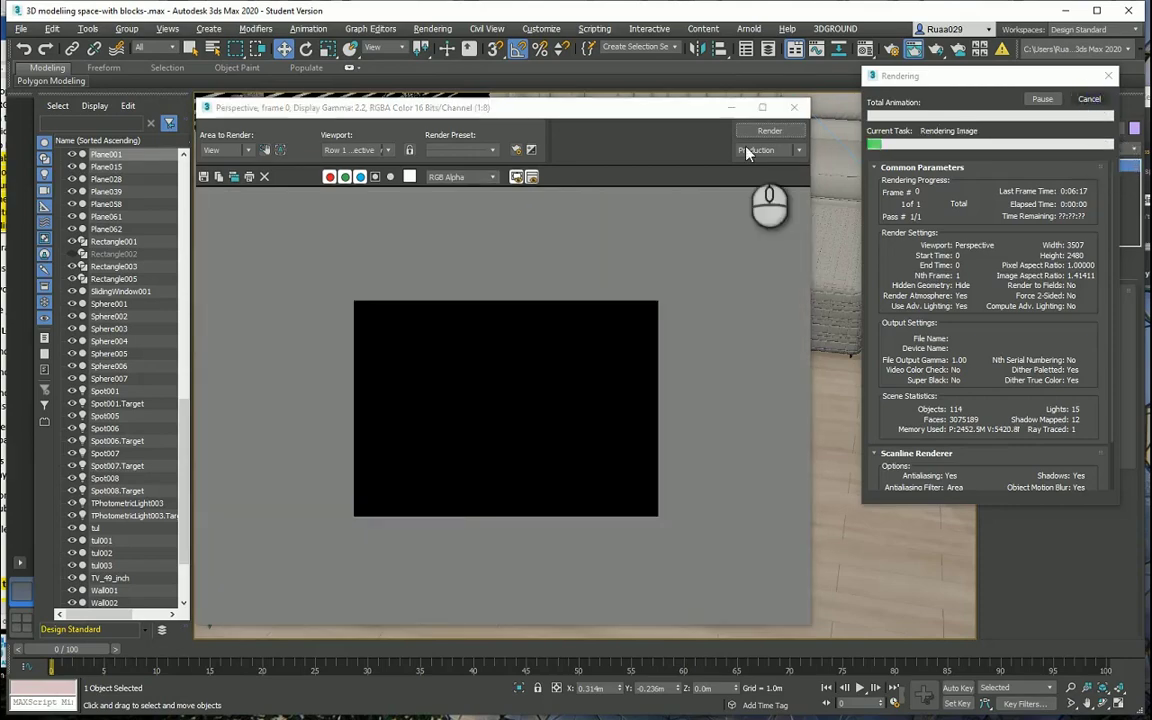
pyautogui.click(222, 152)
pyautogui.press('Escape')
# - Set the area to render to Region, frame a wide rectangle over the lower floor area, and render it for close inspection
pyautogui.click(232, 153)
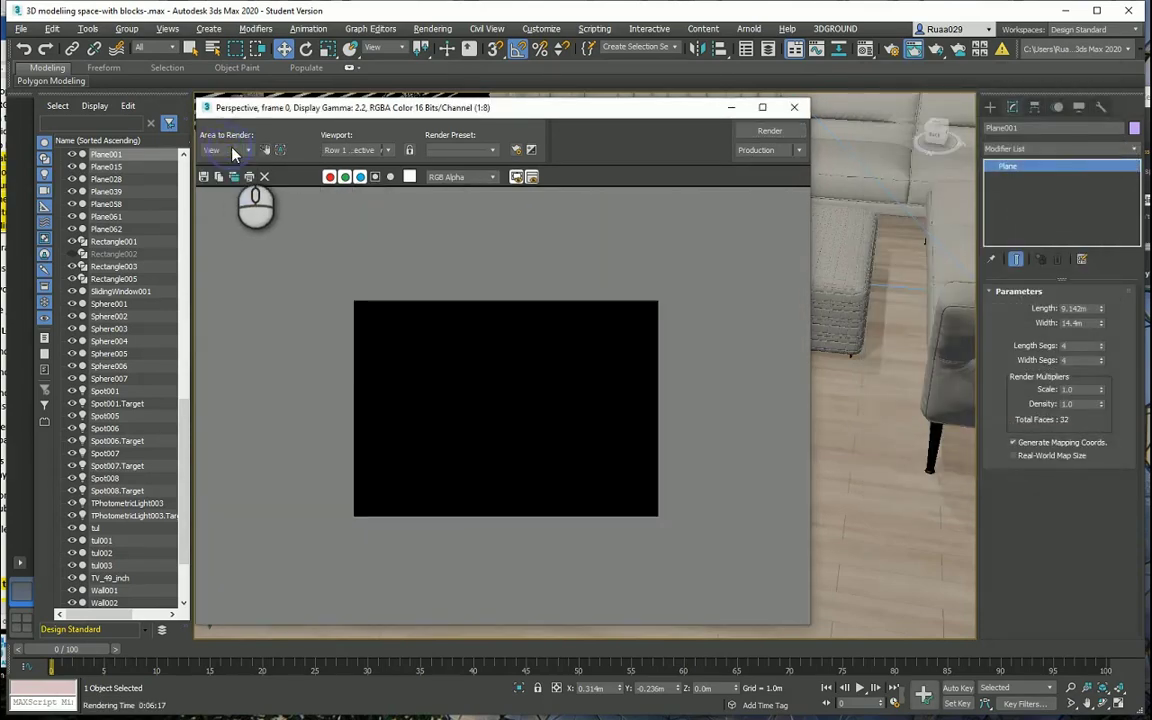
pyautogui.click(232, 151)
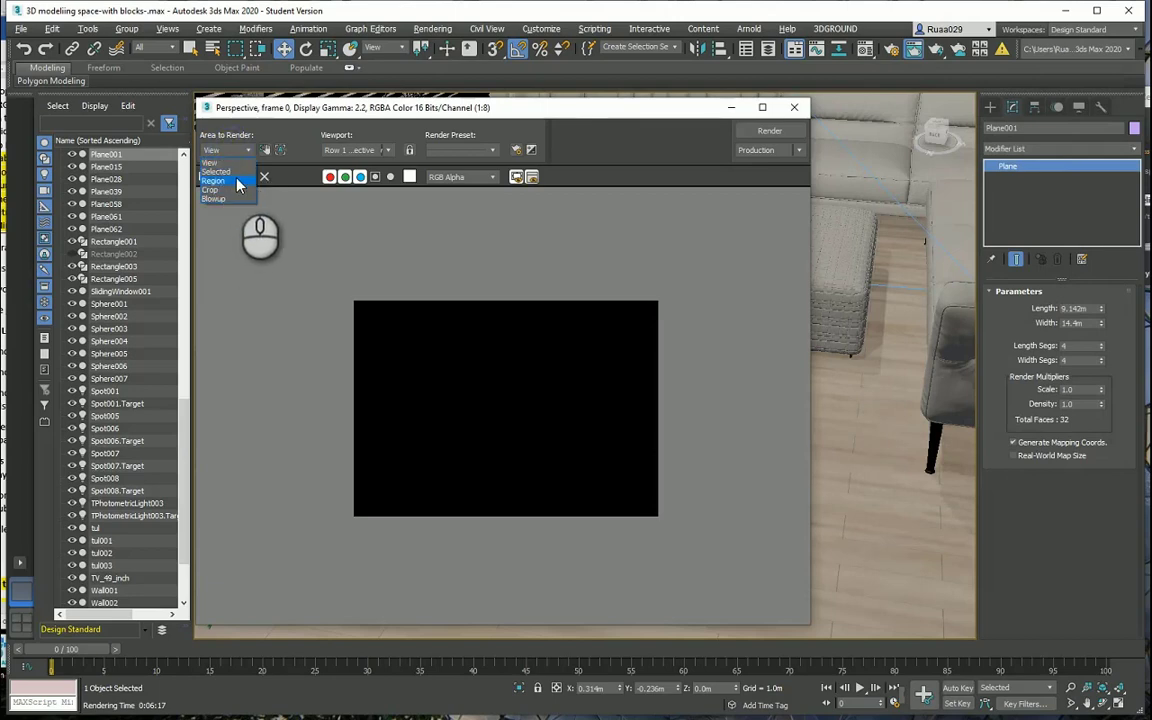
pyautogui.click(236, 181)
pyautogui.moveTo(605, 461); pyautogui.dragTo(587, 492)
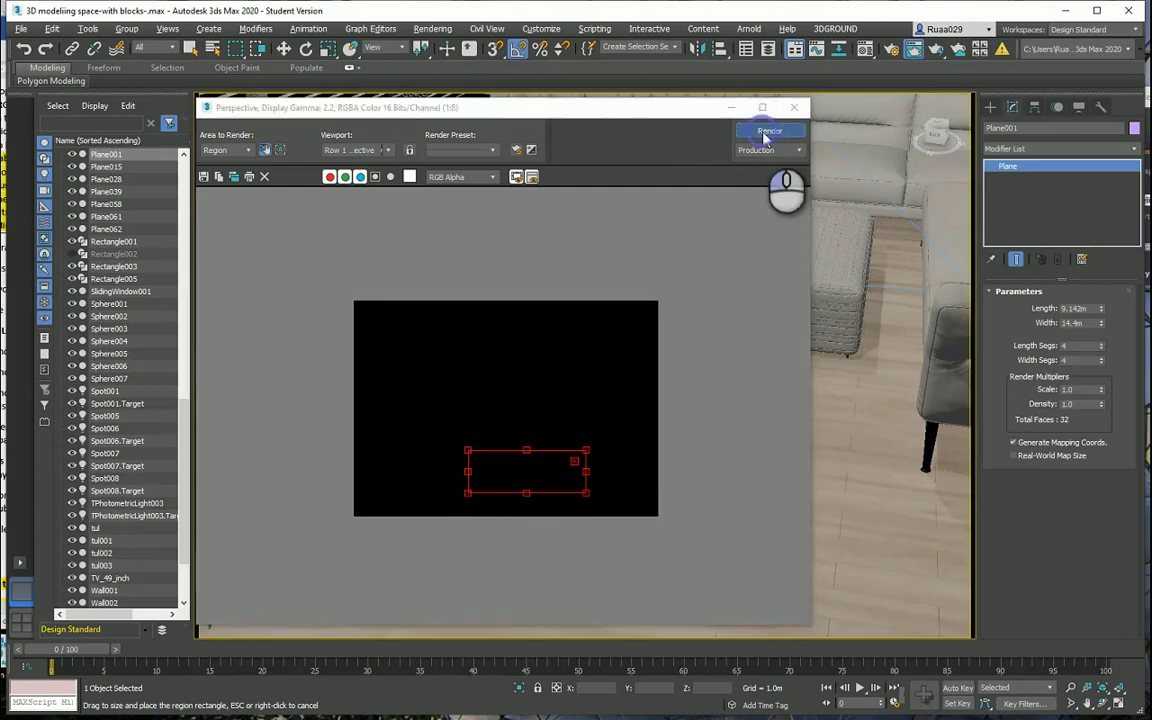
pyautogui.click(769, 131)
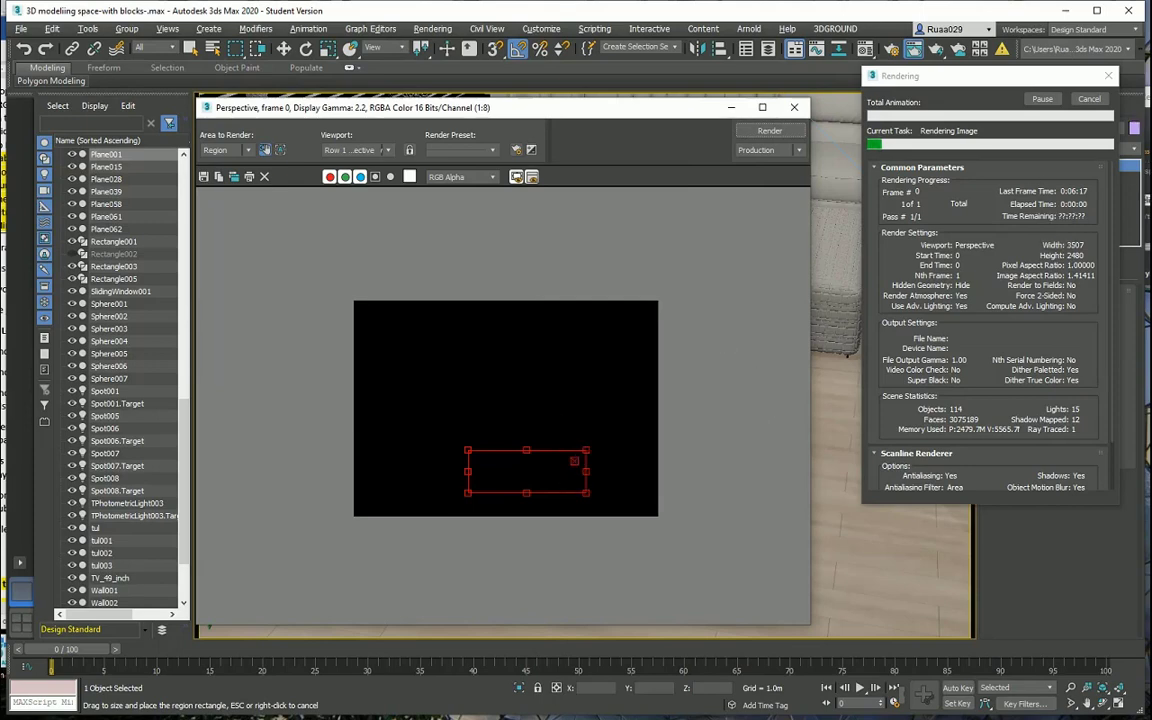
pyautogui.scroll(1, 707, 522)
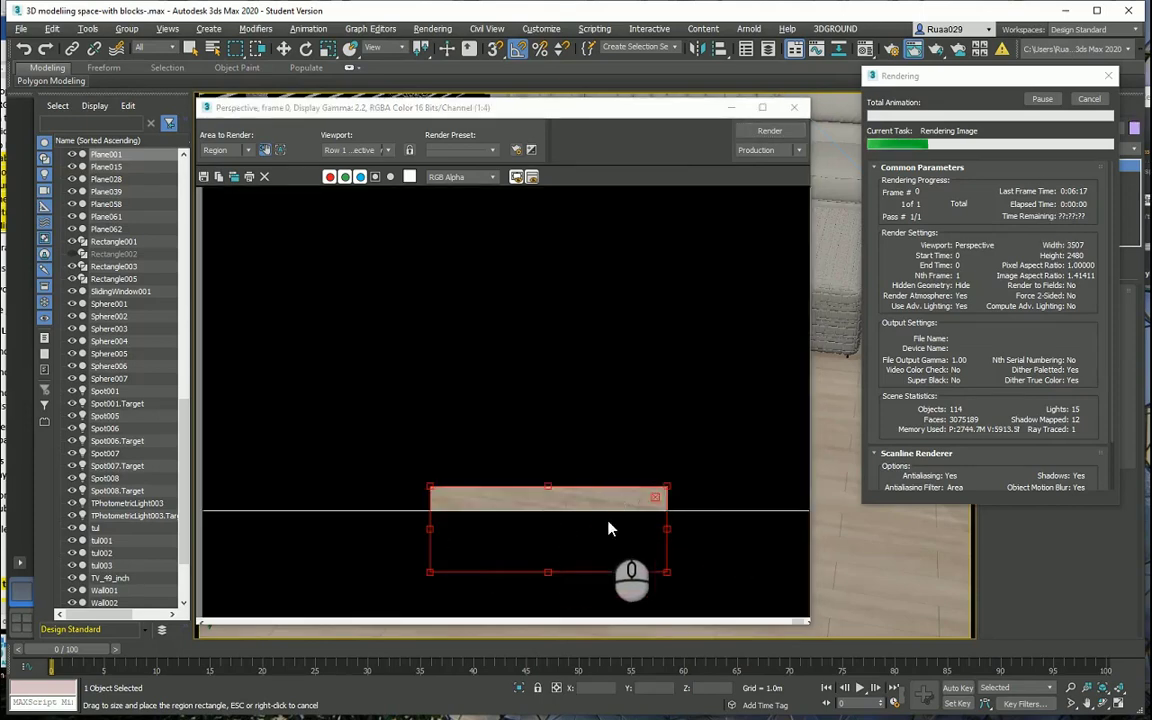
pyautogui.scroll(1, 643, 507)
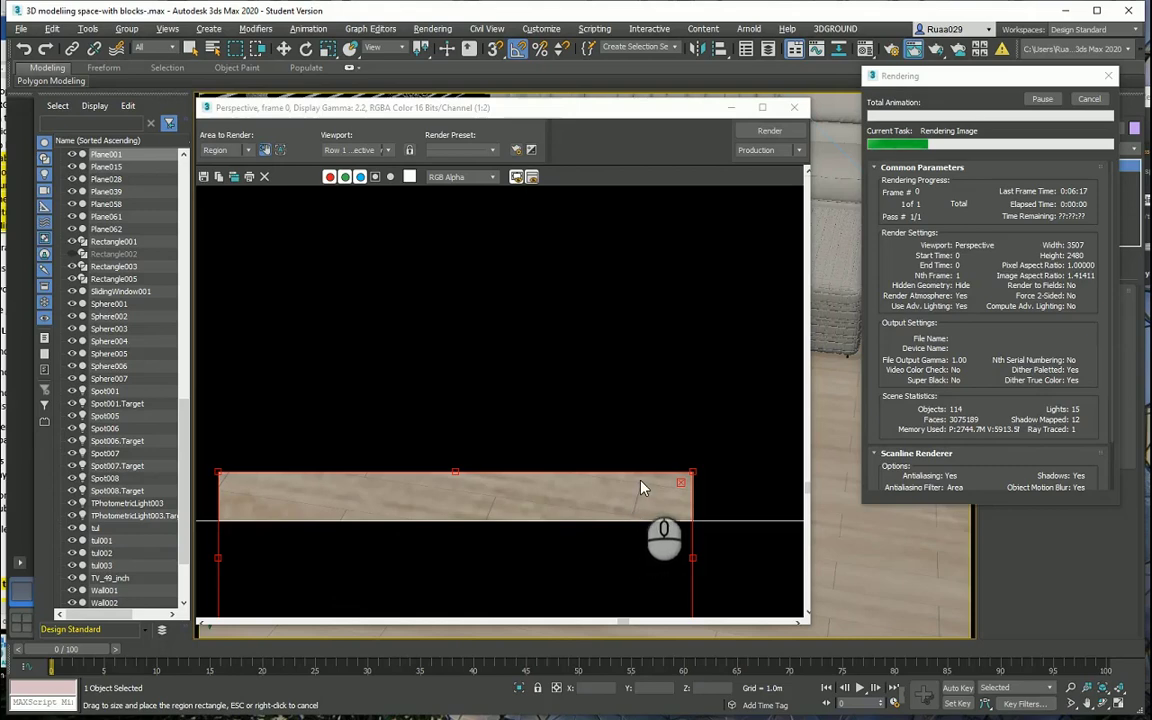
pyautogui.moveTo(643, 488); pyautogui.dragTo(675, 495, button='middle')
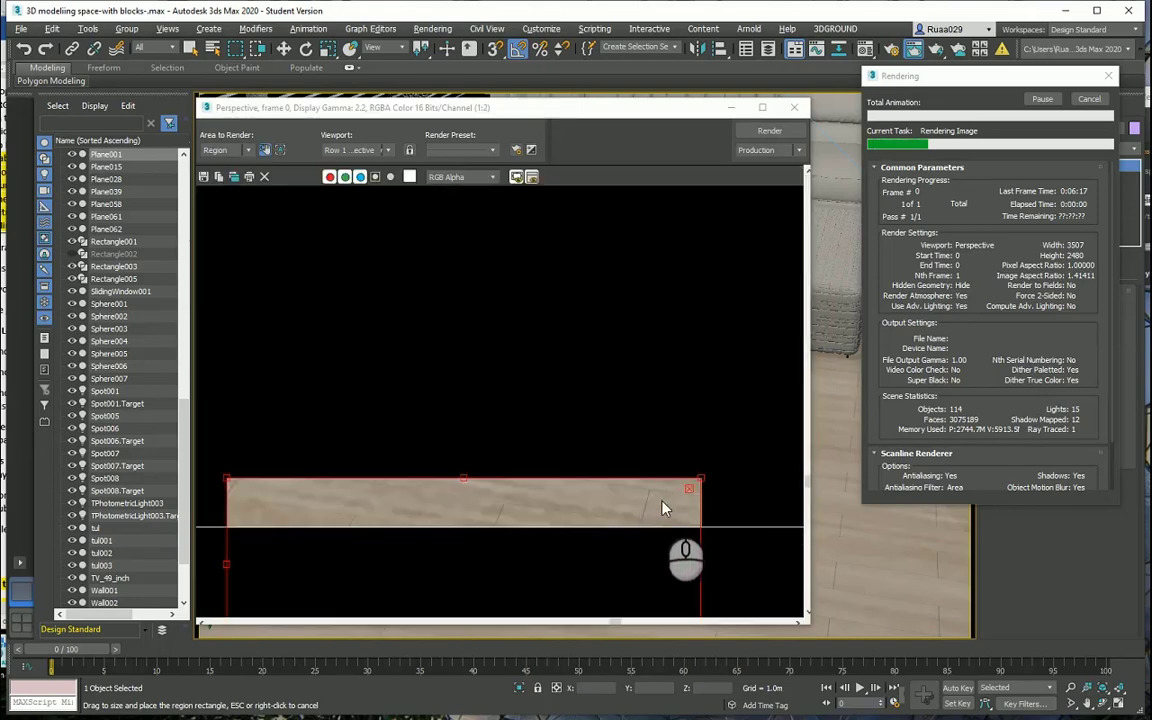
pyautogui.scroll(-1, 662, 502)
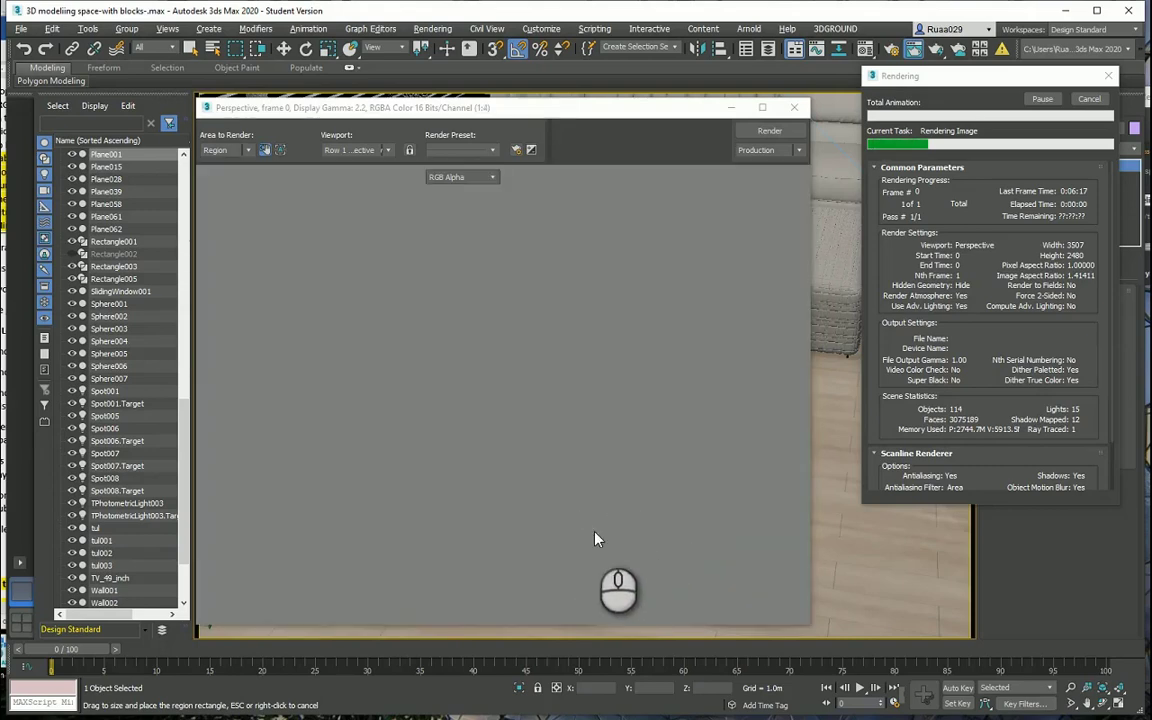
pyautogui.scroll(1, 630, 521)
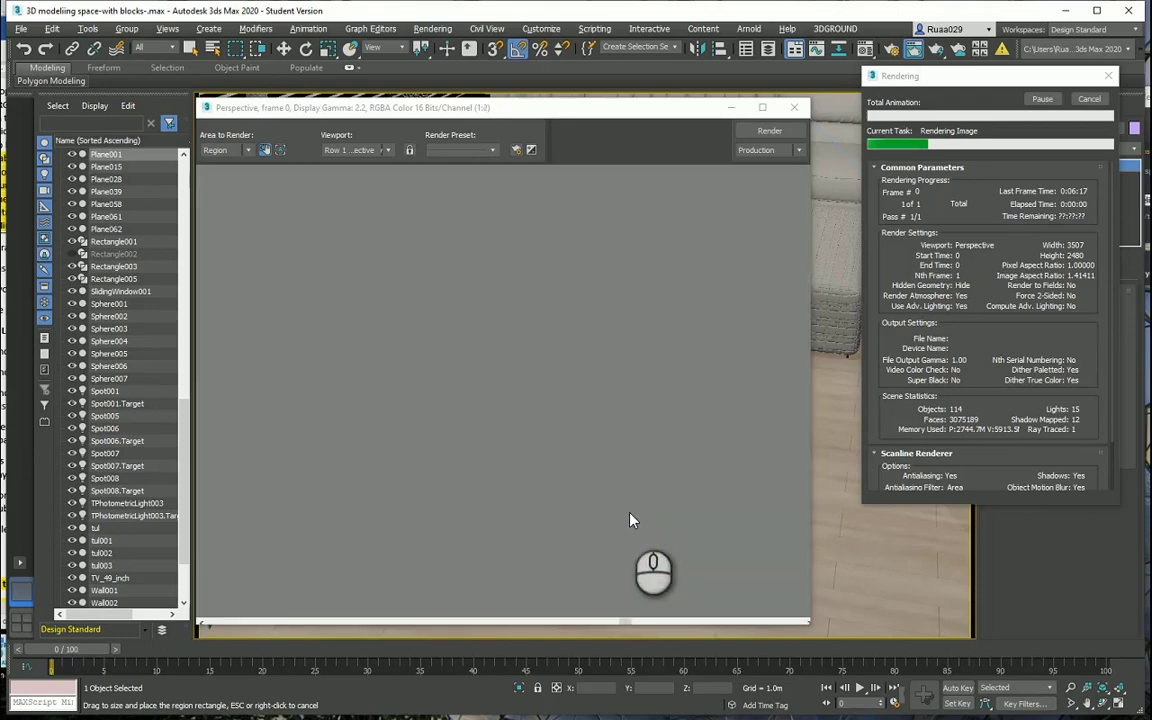